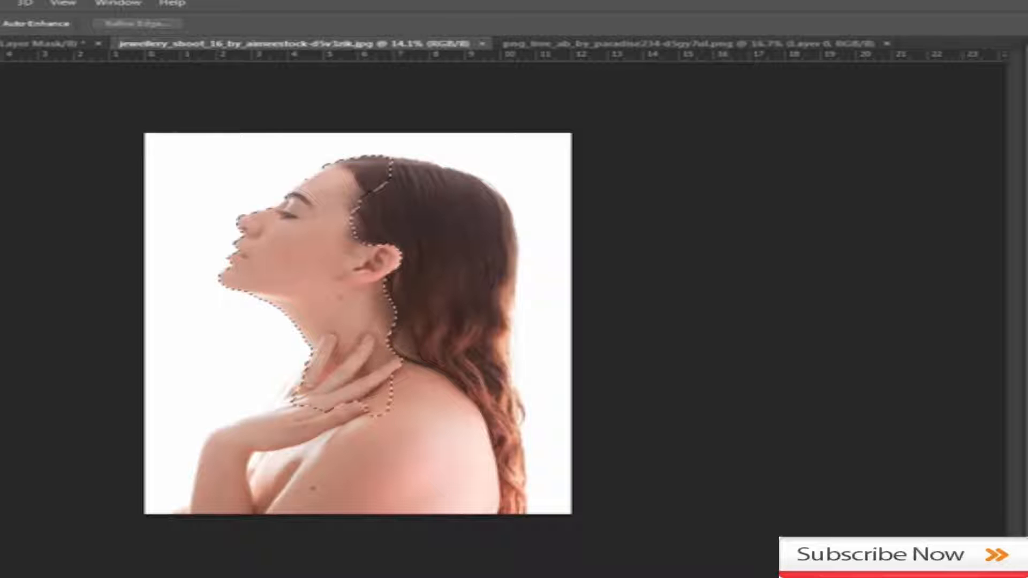
# Step: Extend the quick selection over the hand, shoulder and hair to cover the whole woman, and check its edge around the fingers
pyautogui.moveTo(378, 398); pyautogui.dragTo(343, 463)
pyautogui.click(300, 412)
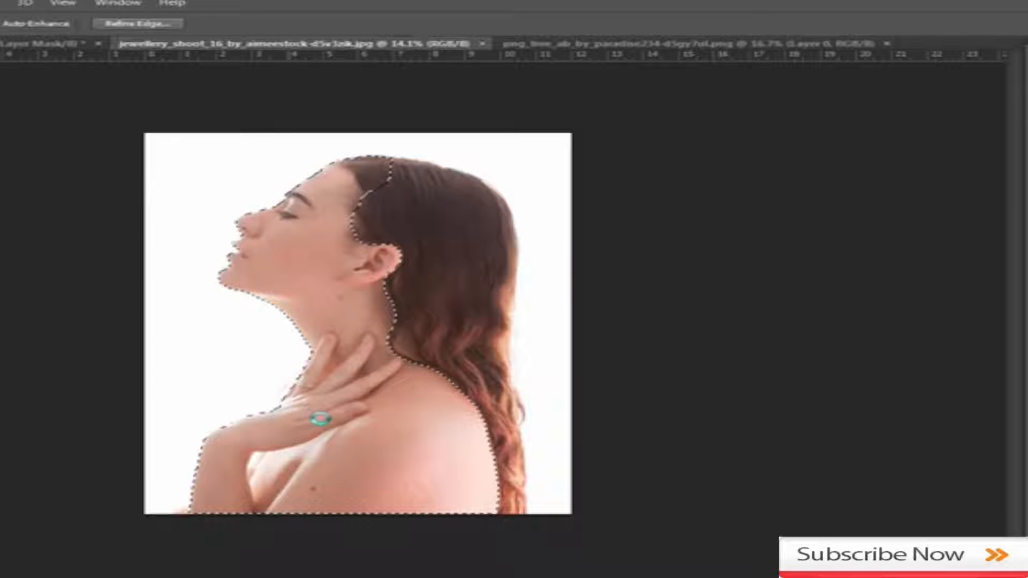
pyautogui.moveTo(422, 222); pyautogui.dragTo(451, 355)
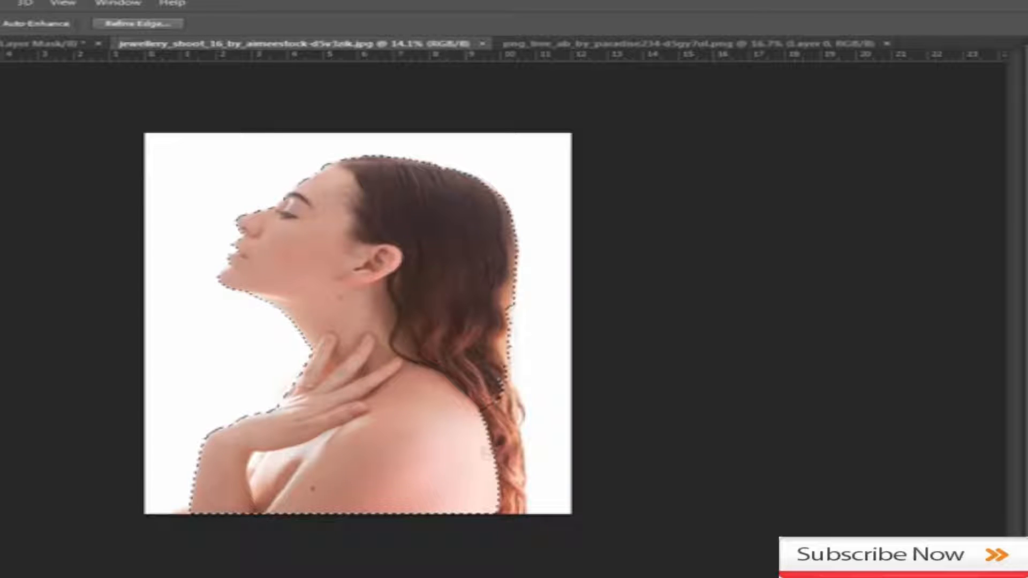
pyautogui.scroll(4, 337, 401)
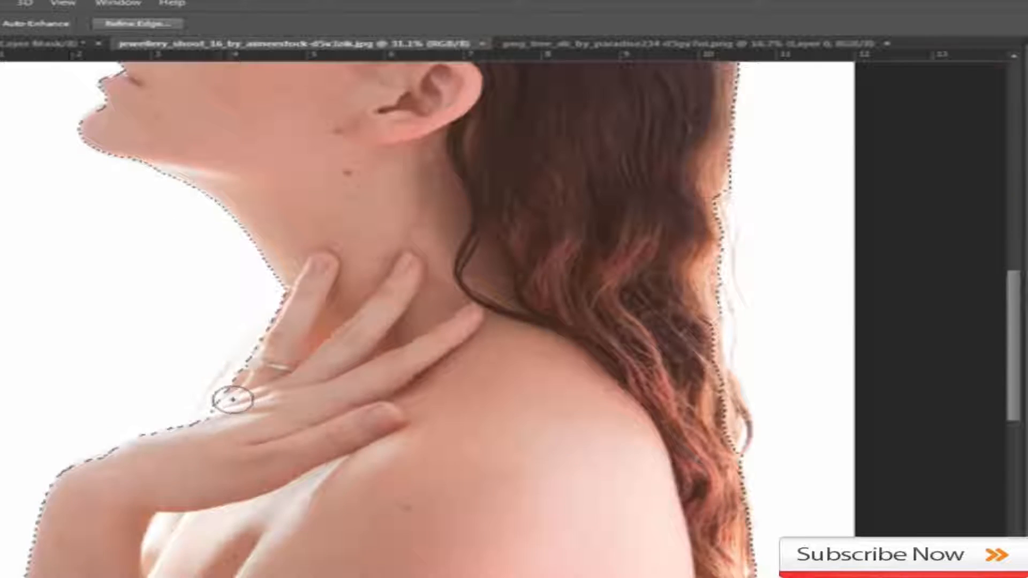
pyautogui.scroll(3, 232, 399)
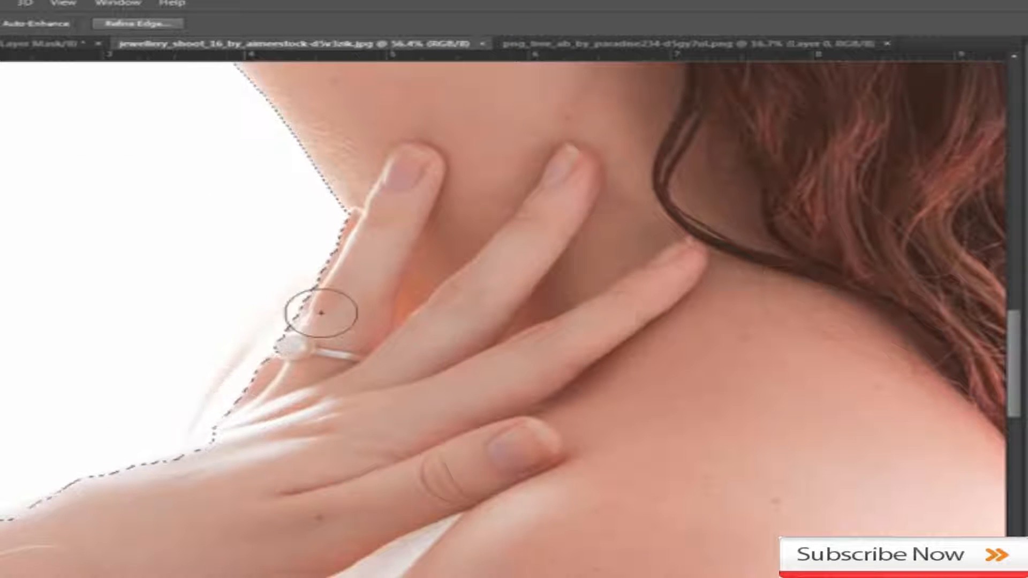
pyautogui.scroll(-5, 321, 313)
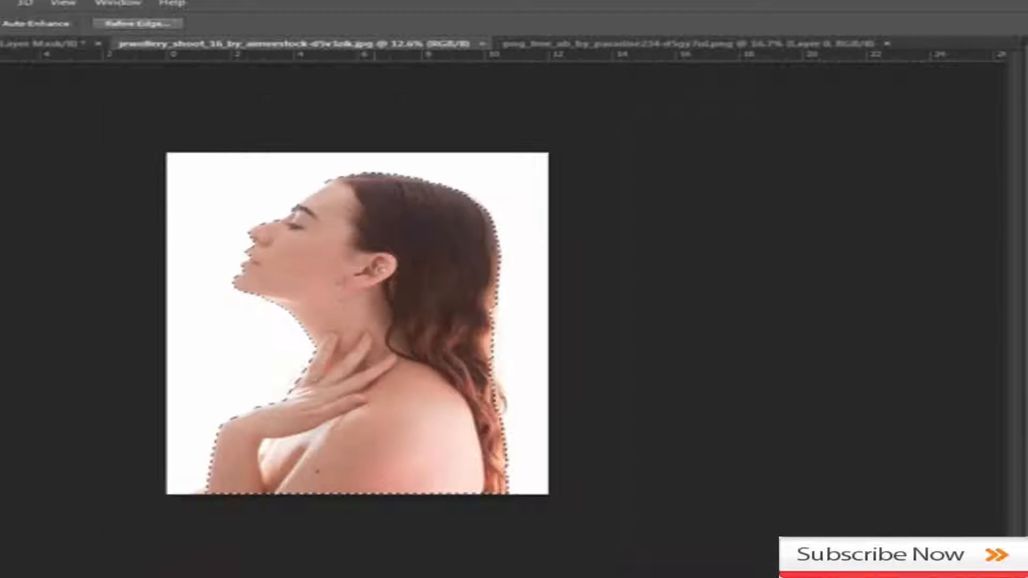
# Step: Convert the portrait's background into a regular layer named Layer 0 and mask it with the selection to hide the white backdrop
pyautogui.doubleClick(1025, 375)
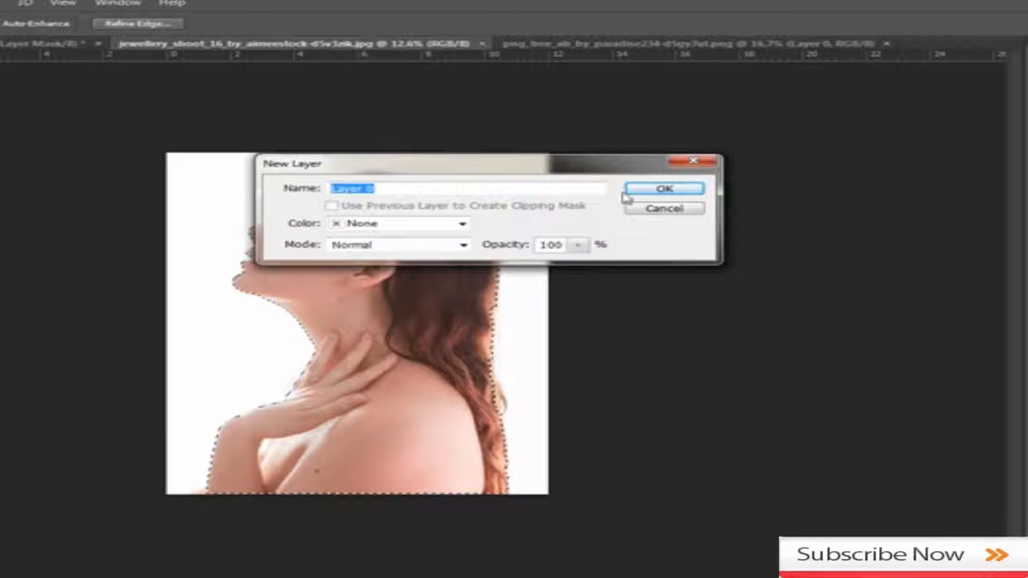
pyautogui.click(664, 188)
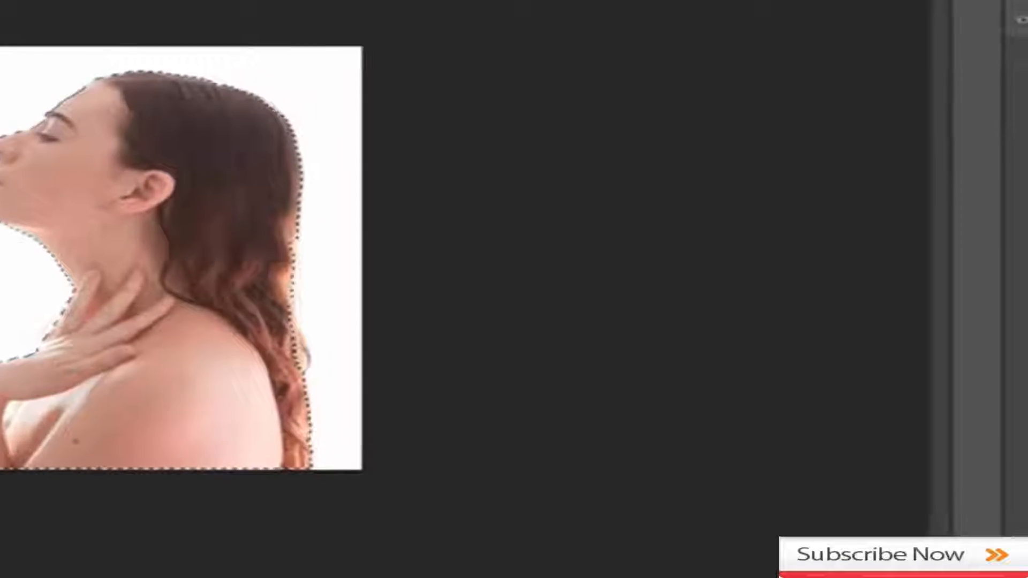
pyautogui.click(1025, 573)
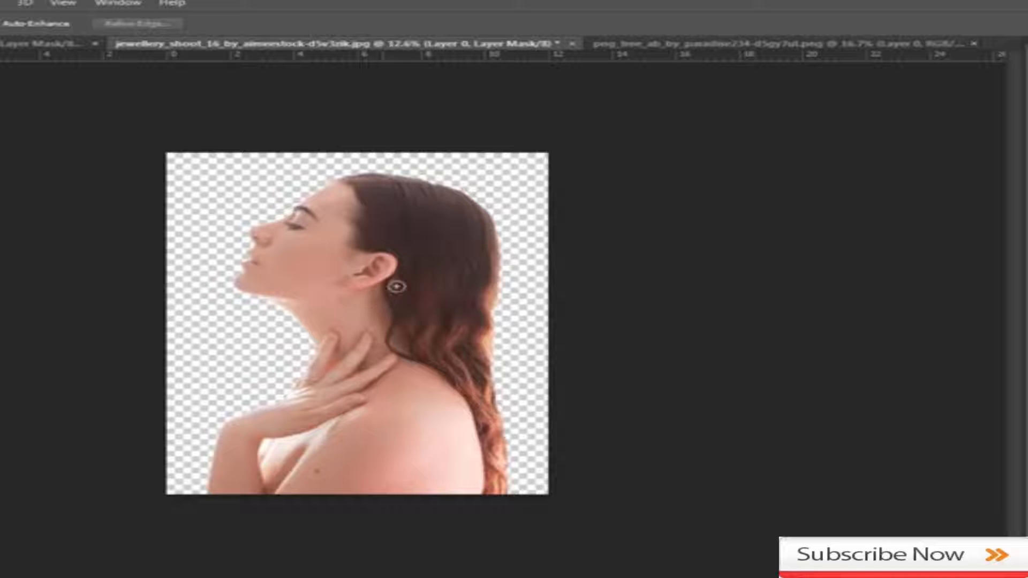
pyautogui.scroll(1, 357, 323)
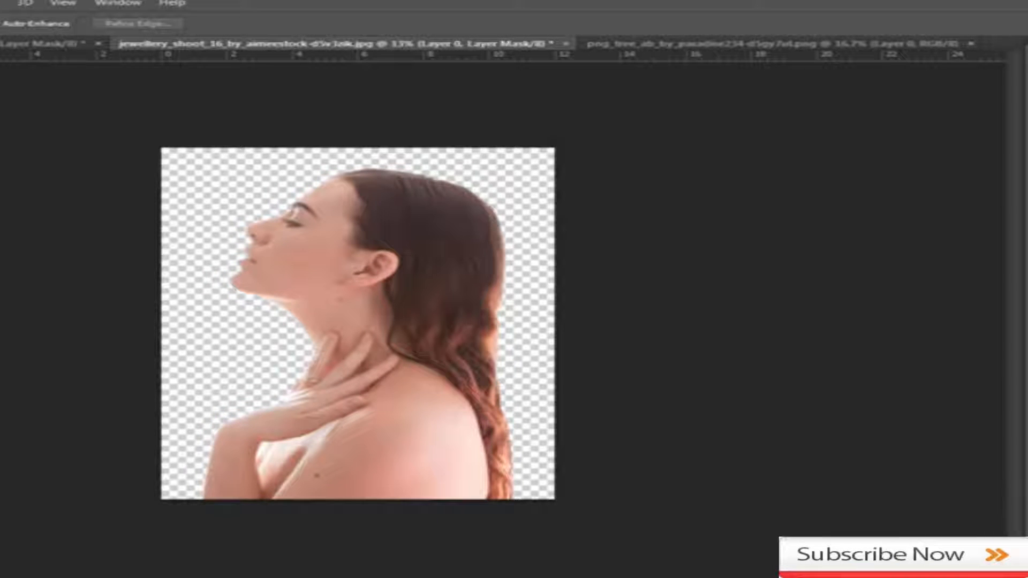
# Step: Create a new layer beneath the woman and fill it with white using the Paint Bucket tool
pyautogui.hotkey('ctrl', 'alt', 'shift', 'n')
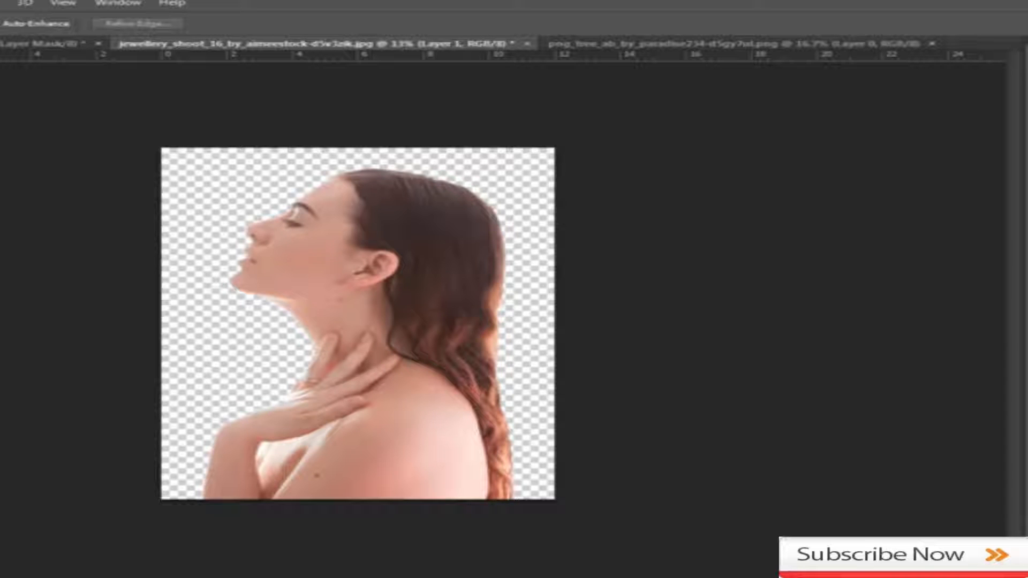
pyautogui.press('g')
pyautogui.click(218, 322)
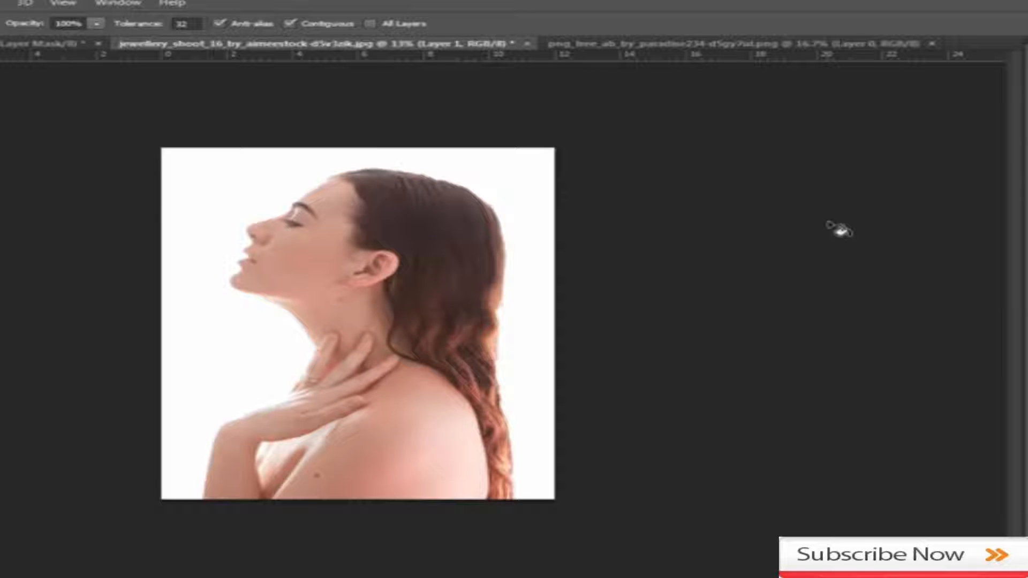
# Step: Copy the entire tree image and paste it into the portrait document, behind the woman and above the white background
pyautogui.click(729, 43)
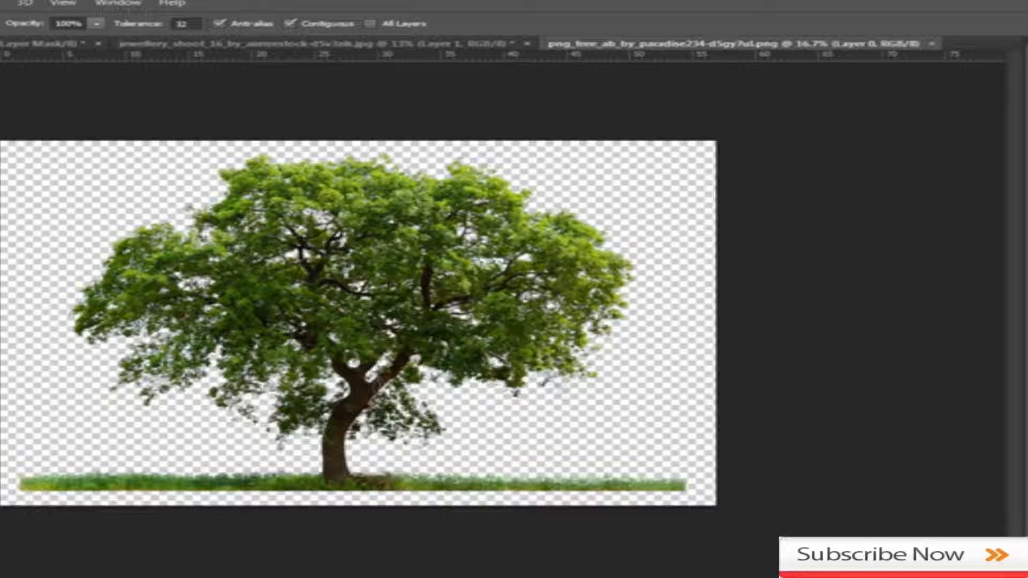
pyautogui.press('v')
pyautogui.hotkey('ctrl', 'a')
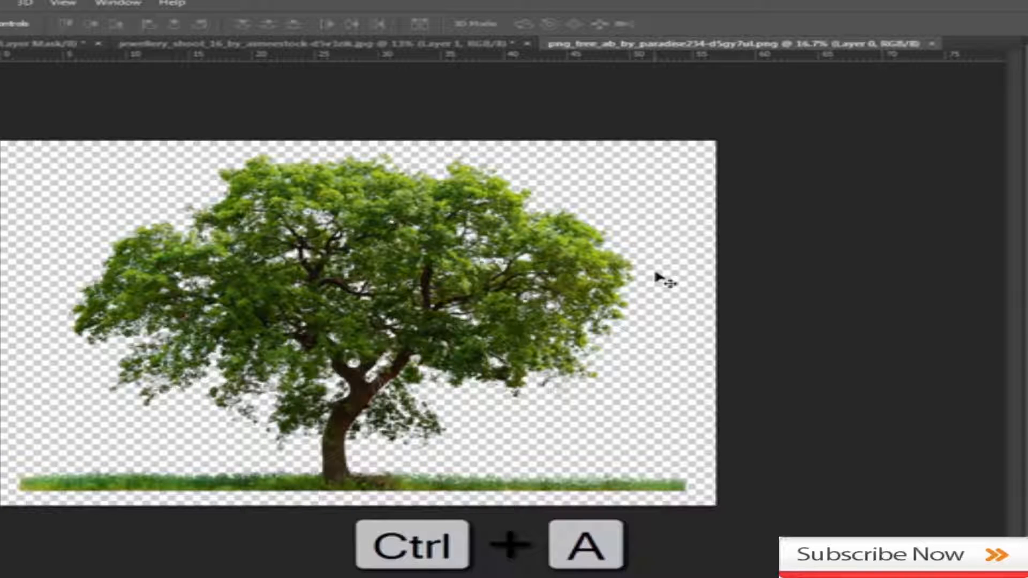
pyautogui.hotkey('ctrl', 'c')
pyautogui.click(408, 46)
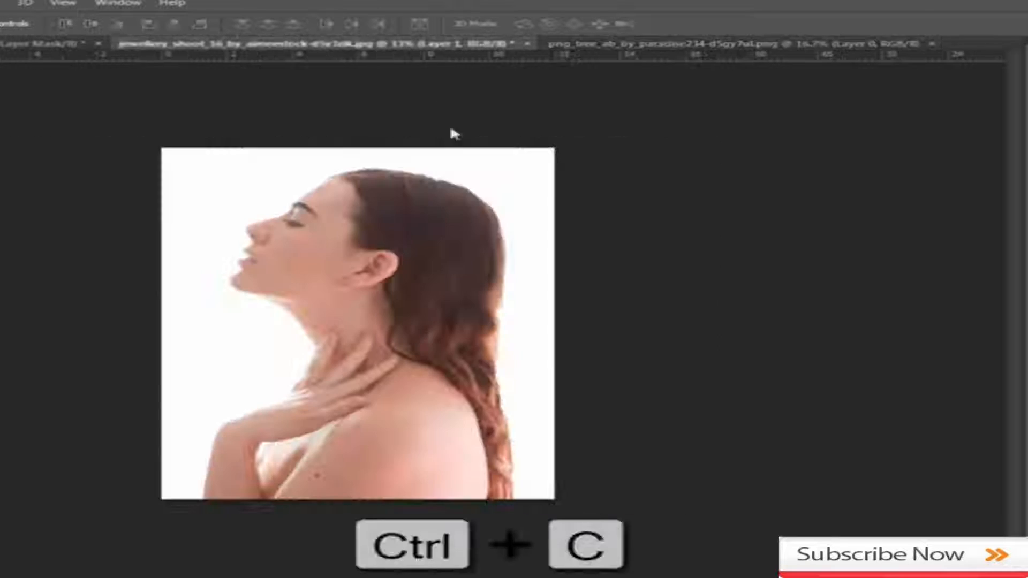
pyautogui.hotkey('ctrl', 'v')
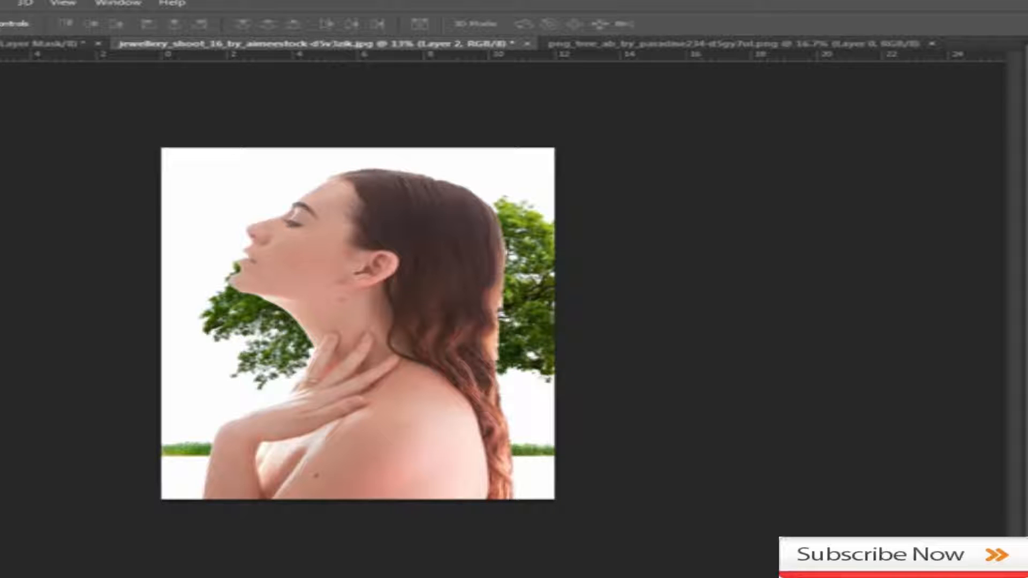
# Step: Shift the tree behind the woman's head and rotate it by -75.25 degrees, with its crown around her face
pyautogui.hotkey('ctrl', 'z')
pyautogui.hotkey('ctrl', 'z')
pyautogui.moveTo(529, 338); pyautogui.dragTo(463, 323)
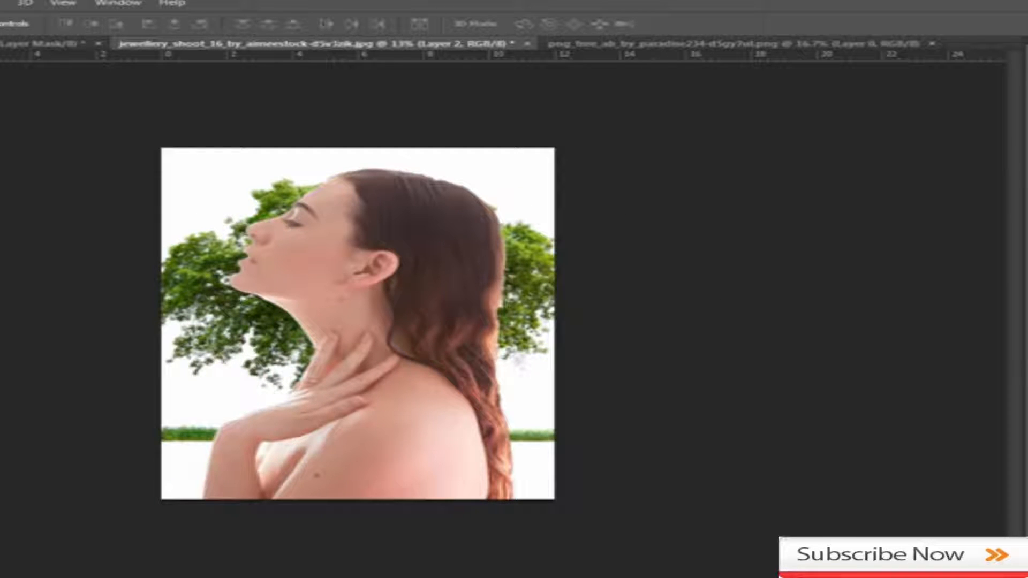
pyautogui.hotkey('ctrl', 't')
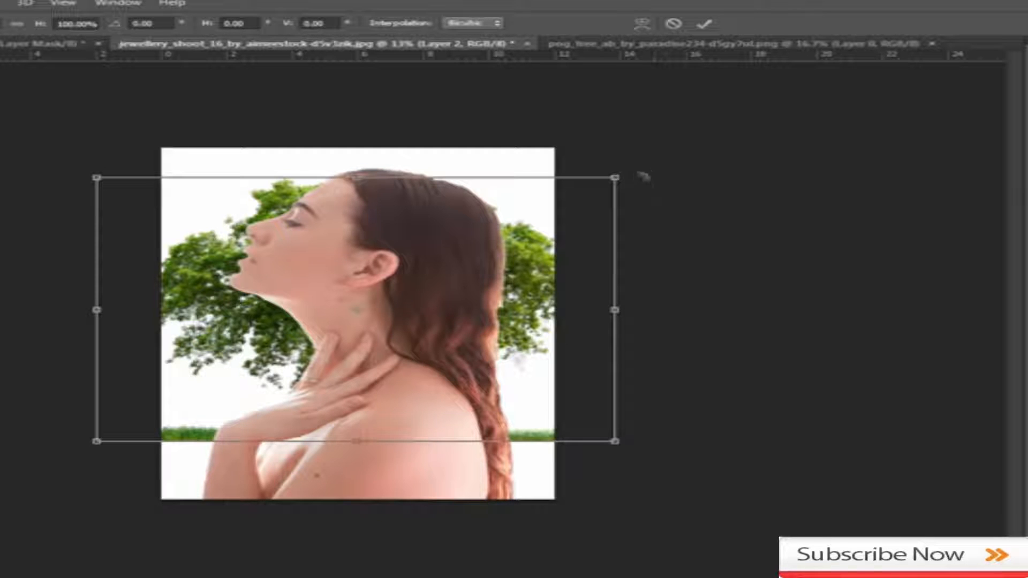
pyautogui.moveTo(643, 176); pyautogui.dragTo(279, 24)
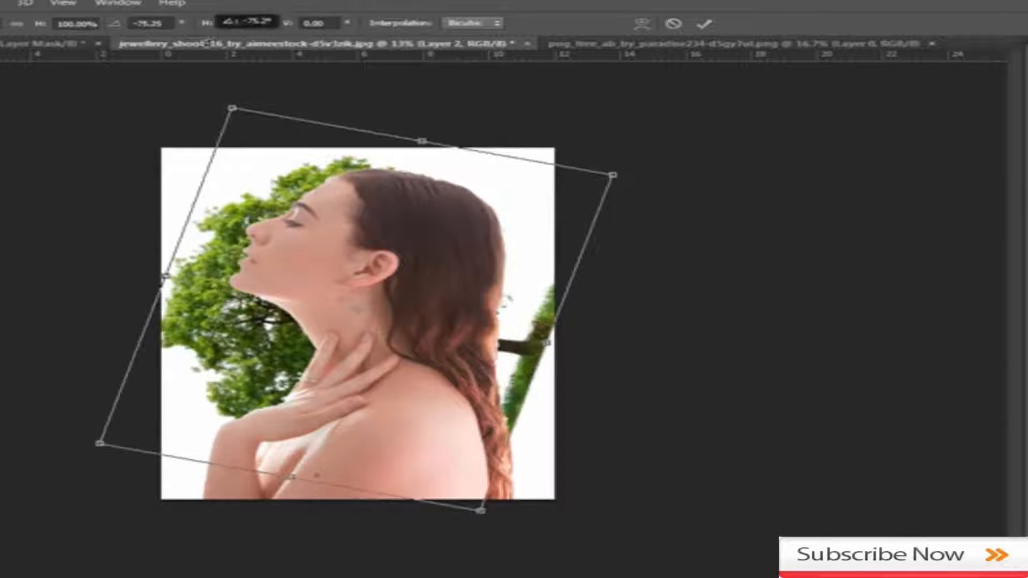
pyautogui.moveTo(209, 42); pyautogui.dragTo(209, 42)
pyautogui.moveTo(371, 270); pyautogui.dragTo(417, 302)
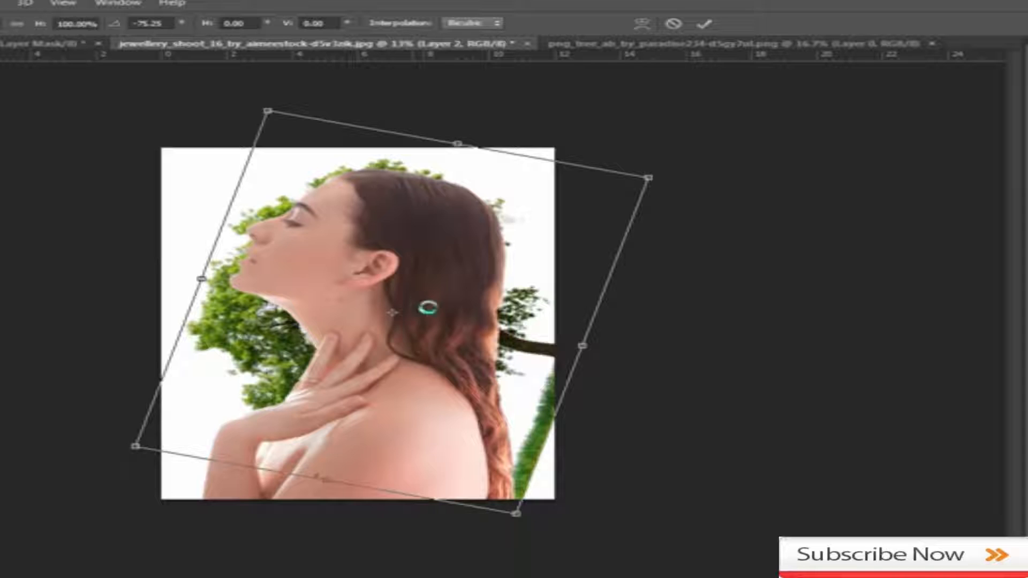
pyautogui.press('Return')
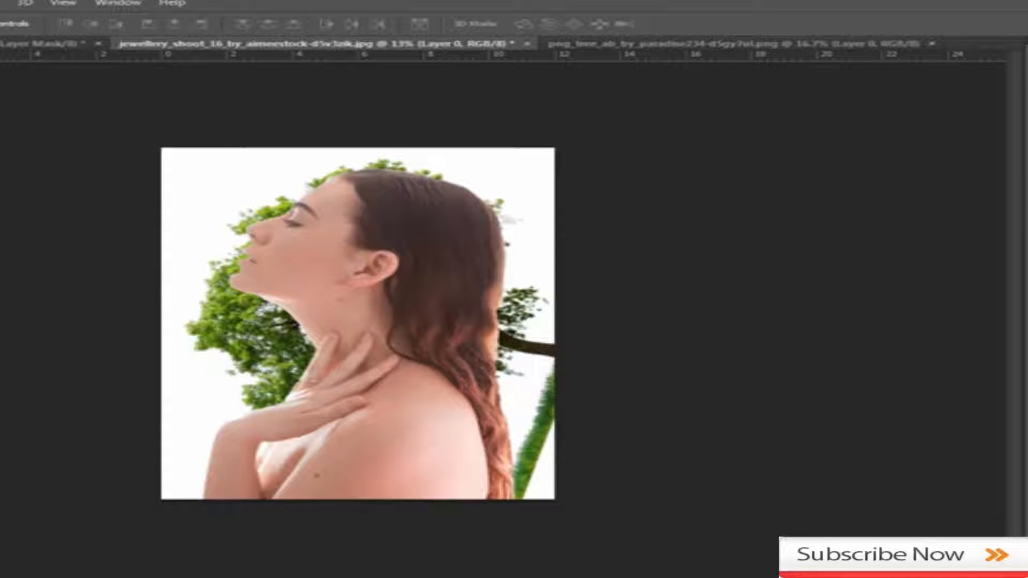
# Step: Scale the woman's layer down slightly, reposition it within the tree crown, and set its blend mode to Lighten
pyautogui.hotkey('ctrl', 't')
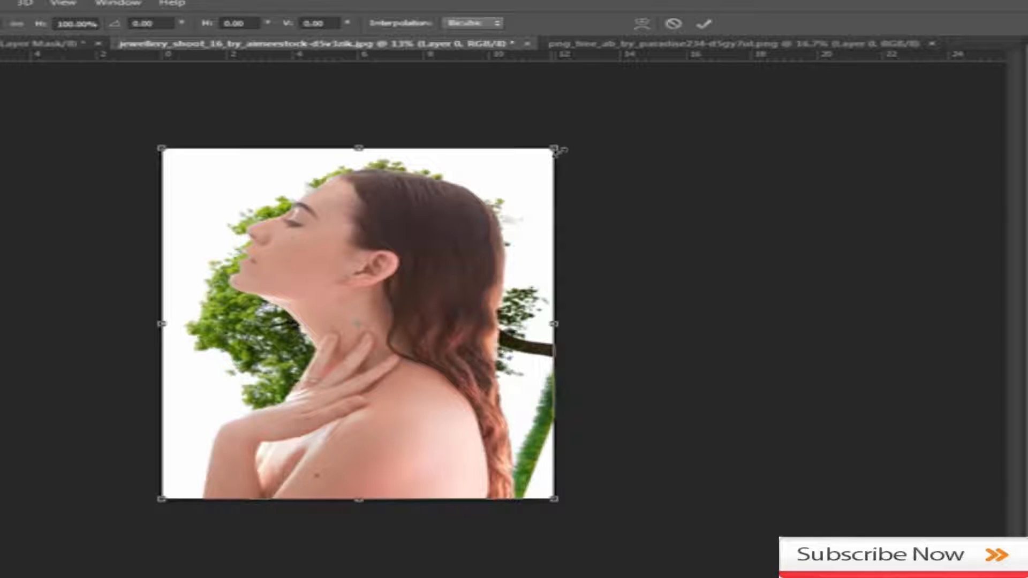
pyautogui.moveTo(555, 149); pyautogui.dragTo(541, 159)
pyautogui.moveTo(460, 240); pyautogui.dragTo(456, 255)
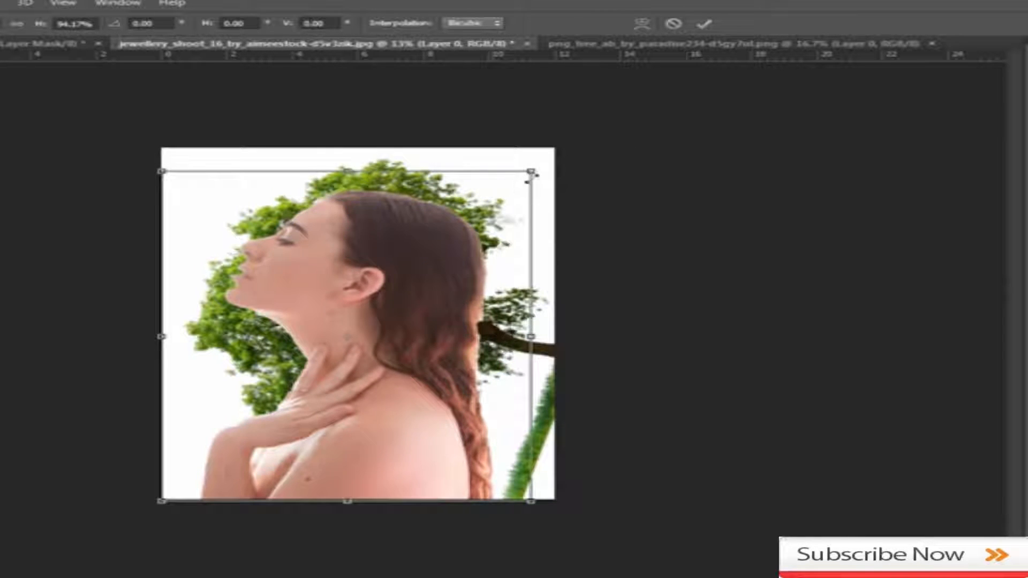
pyautogui.moveTo(531, 172); pyautogui.dragTo(554, 154)
pyautogui.moveTo(443, 275); pyautogui.dragTo(451, 277)
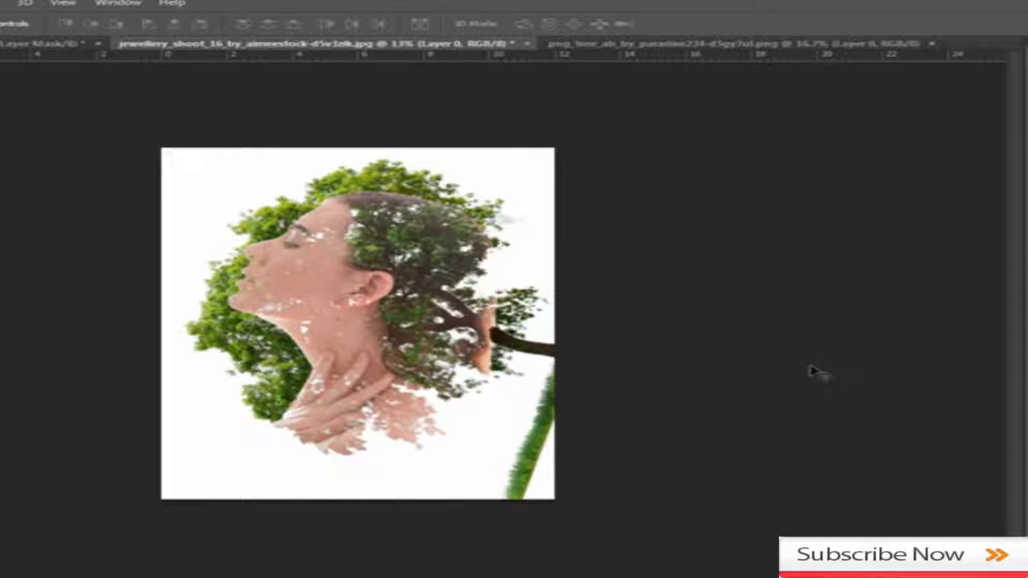
# Step: Rotate the tree layer by a further -6.43 degrees and shift it to bring the trunk and grass inside the canvas
pyautogui.scroll(4, 605, 366)
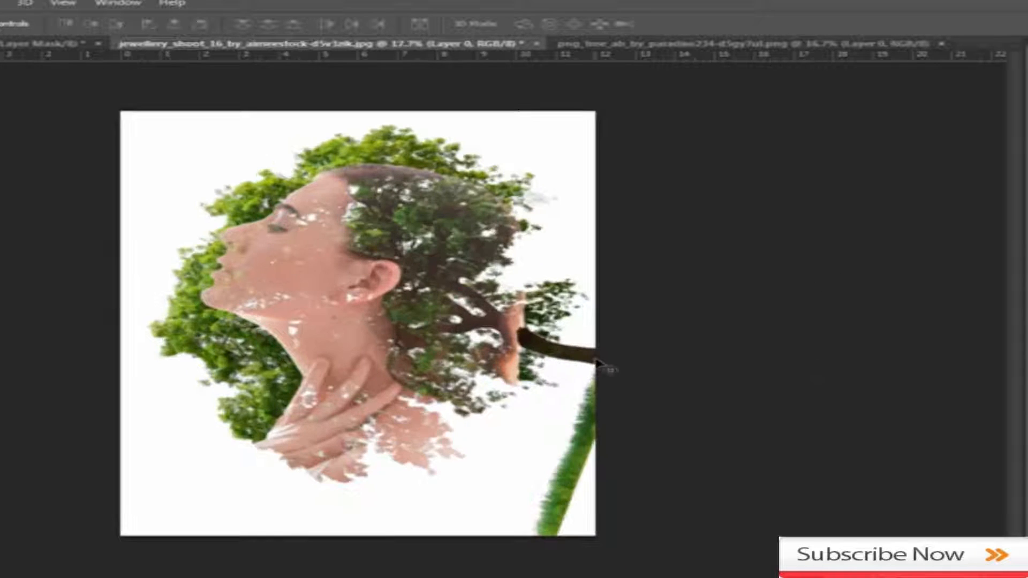
pyautogui.scroll(-1, 602, 364)
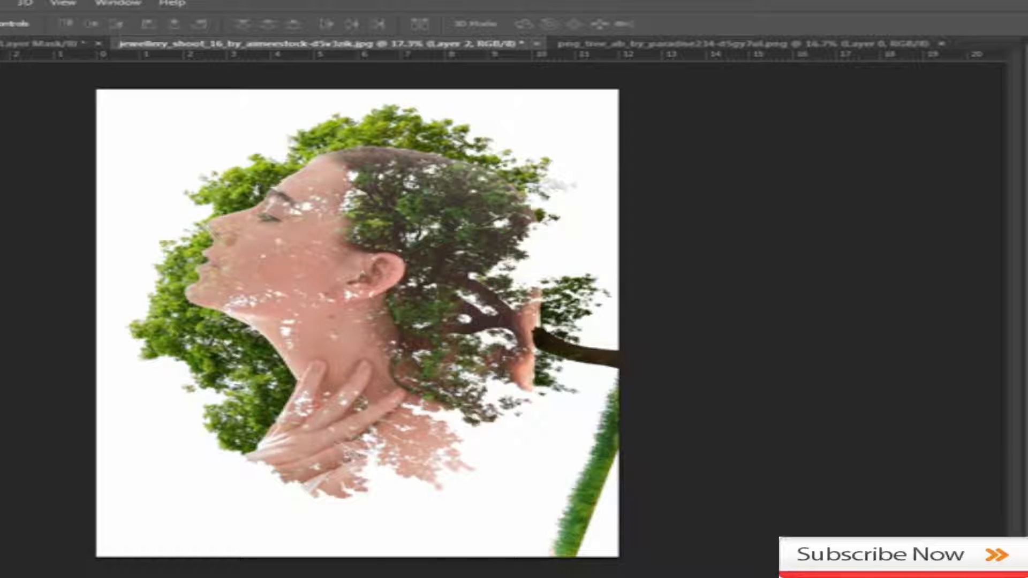
pyautogui.hotkey('ctrl', 't')
pyautogui.scroll(-1, 825, 161)
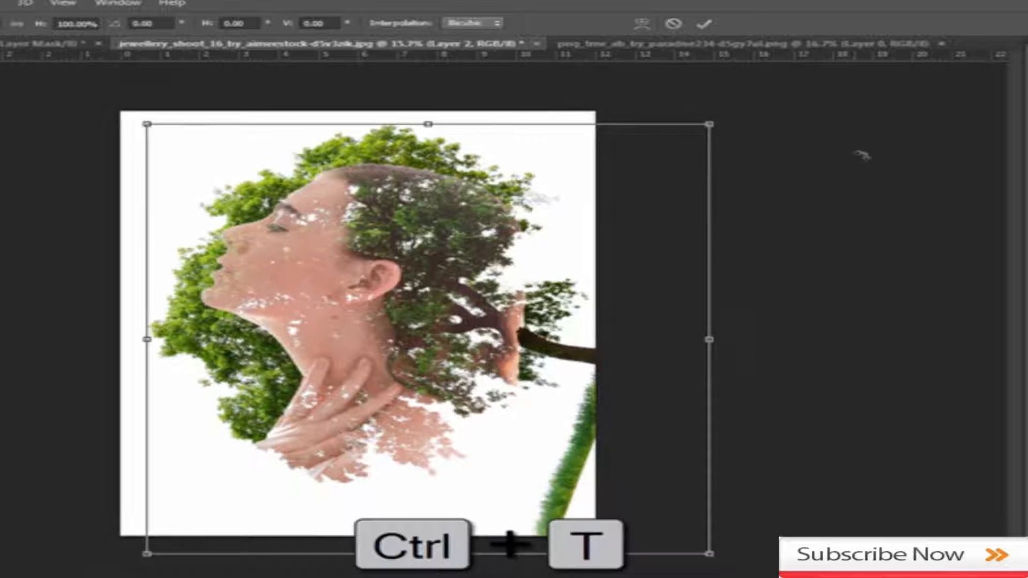
pyautogui.moveTo(826, 138); pyautogui.dragTo(817, 92)
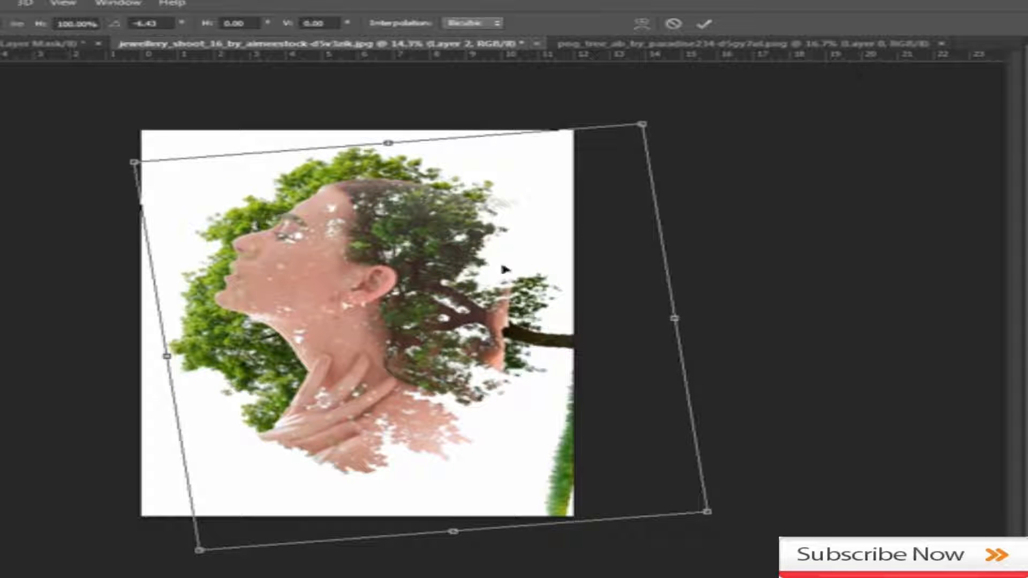
pyautogui.moveTo(401, 340)
pyautogui.mouseDown()
pyautogui.moveTo(389, 353)
pyautogui.moveTo(373, 344)
pyautogui.moveTo(373, 360)
pyautogui.moveTo(395, 359)
pyautogui.mouseUp()
pyautogui.scroll(1, 391, 360)
pyautogui.press('Return')
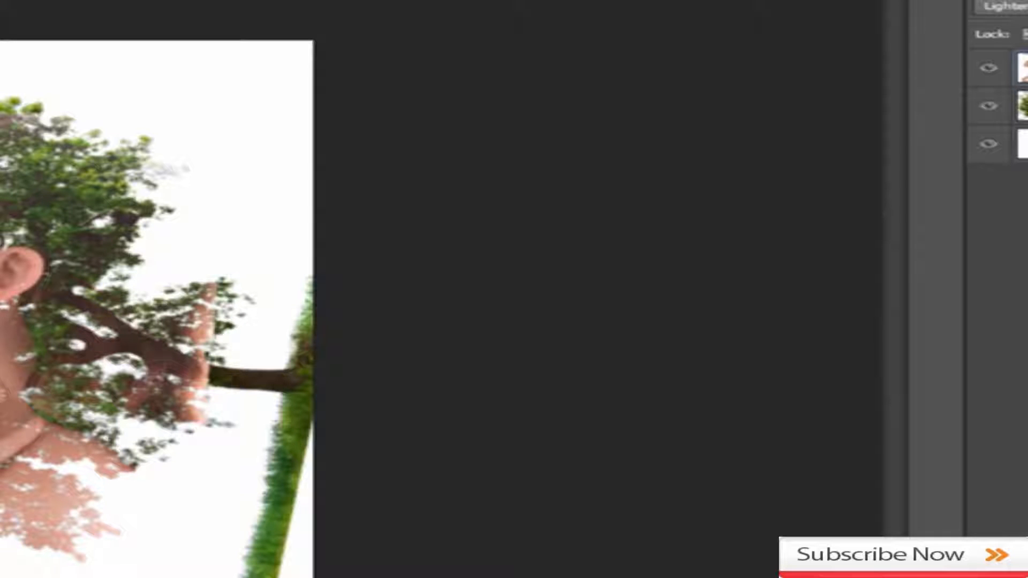
# Step: Load the woman's outline as a selection, invert it, and add a layer mask to the tree layer
pyautogui.press('ctrl')
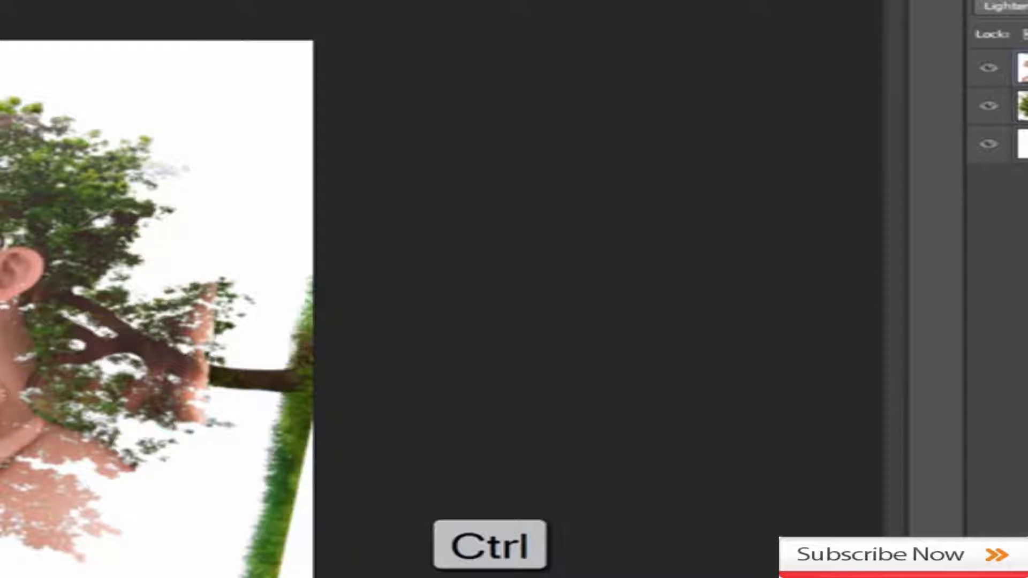
pyautogui.keyDown('ctrl'); pyautogui.click(1023, 68); pyautogui.keyUp('ctrl')
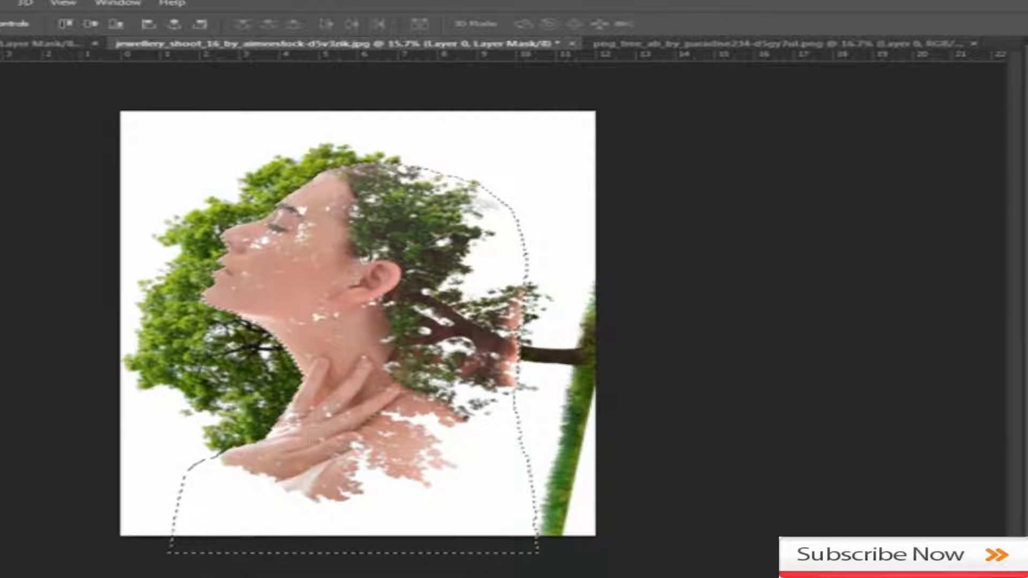
pyautogui.click(0, 2)
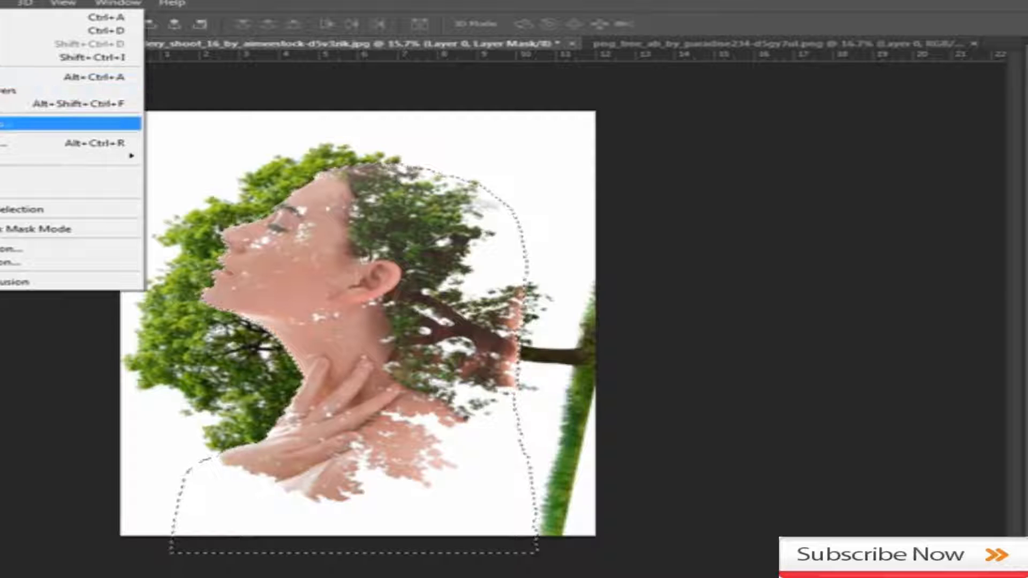
pyautogui.click(53, 56)
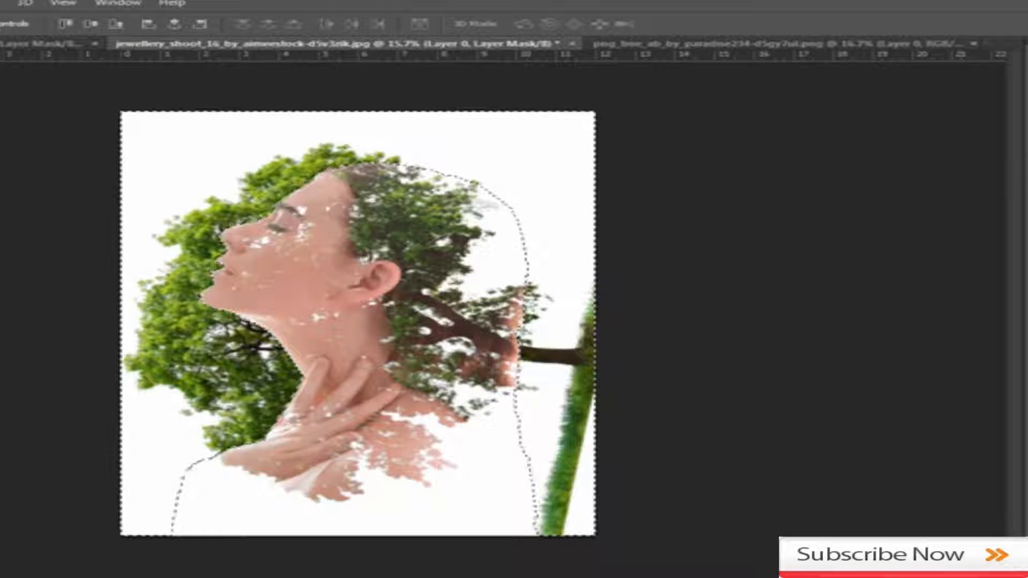
pyautogui.click(1027, 375)
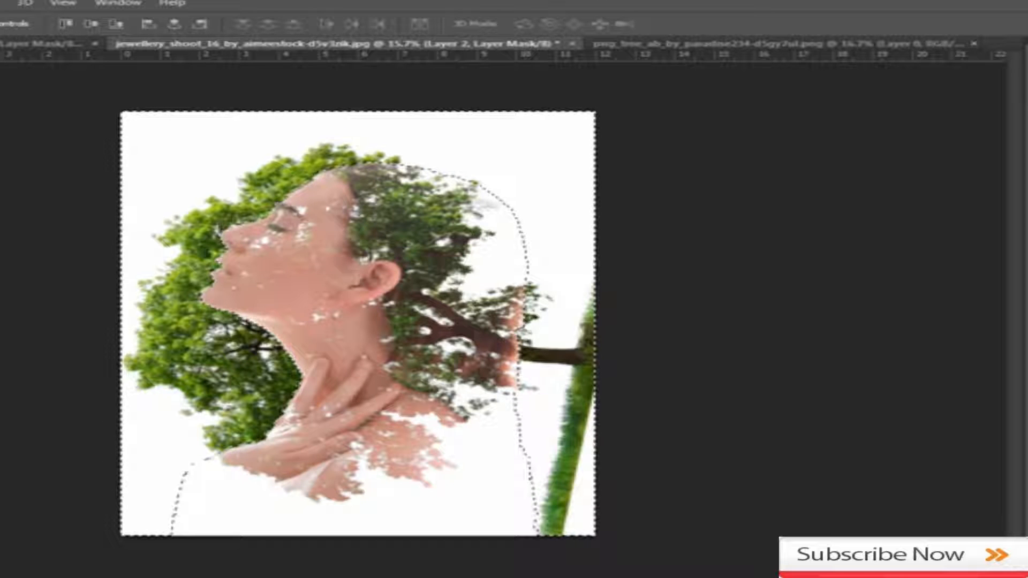
# Step: Paint out the foliage in front of the face, above the head and under the chin on the tree's mask, and deselect
pyautogui.press('b')
pyautogui.moveTo(205, 219); pyautogui.dragTo(200, 282)
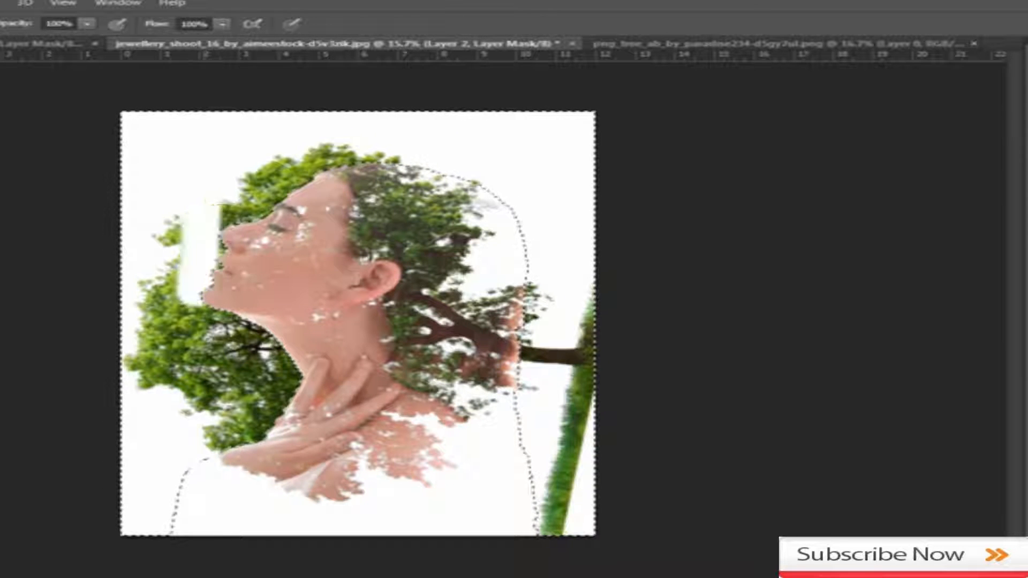
pyautogui.moveTo(190, 323)
pyautogui.mouseDown()
pyautogui.moveTo(190, 257)
pyautogui.moveTo(157, 399)
pyautogui.moveTo(190, 237)
pyautogui.moveTo(247, 199)
pyautogui.mouseUp()
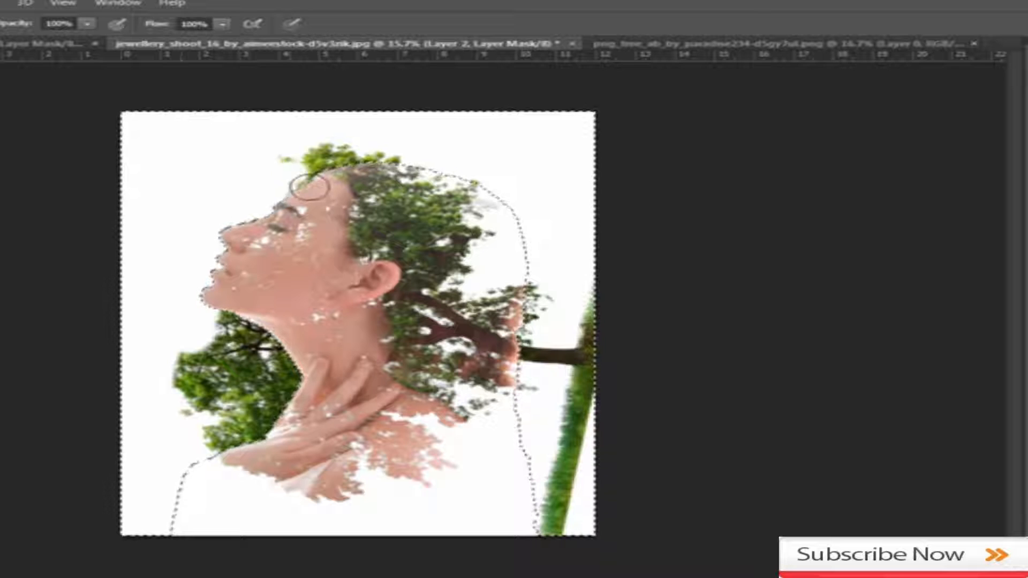
pyautogui.moveTo(388, 168); pyautogui.dragTo(411, 166)
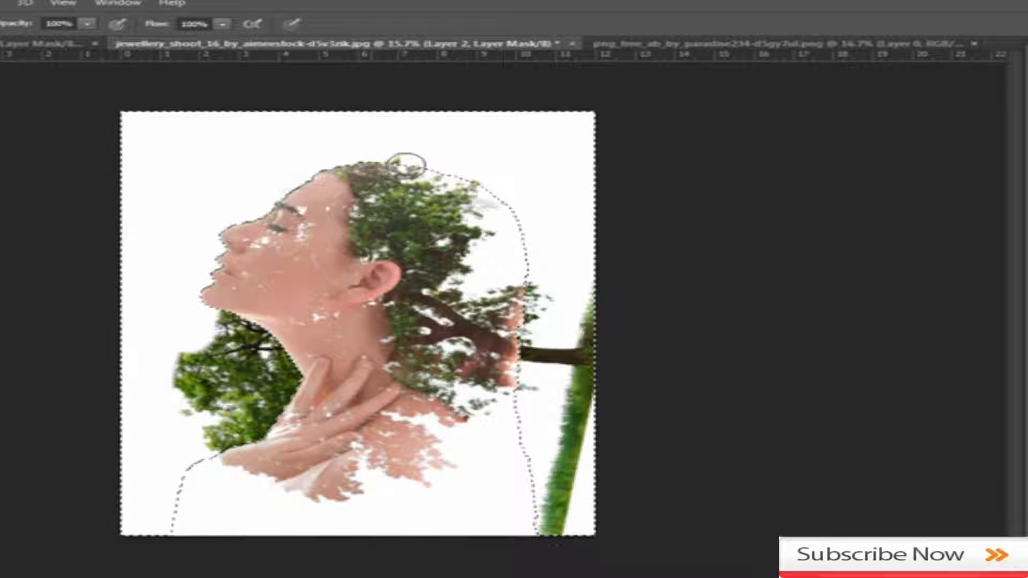
pyautogui.moveTo(234, 296); pyautogui.dragTo(202, 444)
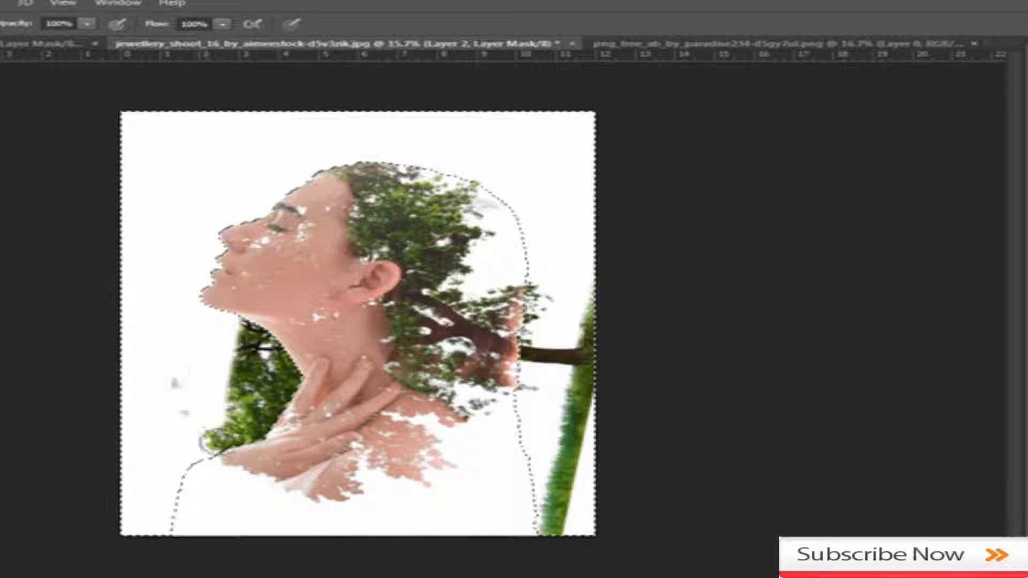
pyautogui.moveTo(266, 336)
pyautogui.mouseDown()
pyautogui.moveTo(283, 402)
pyautogui.moveTo(315, 341)
pyautogui.moveTo(254, 449)
pyautogui.moveTo(261, 401)
pyautogui.mouseUp()
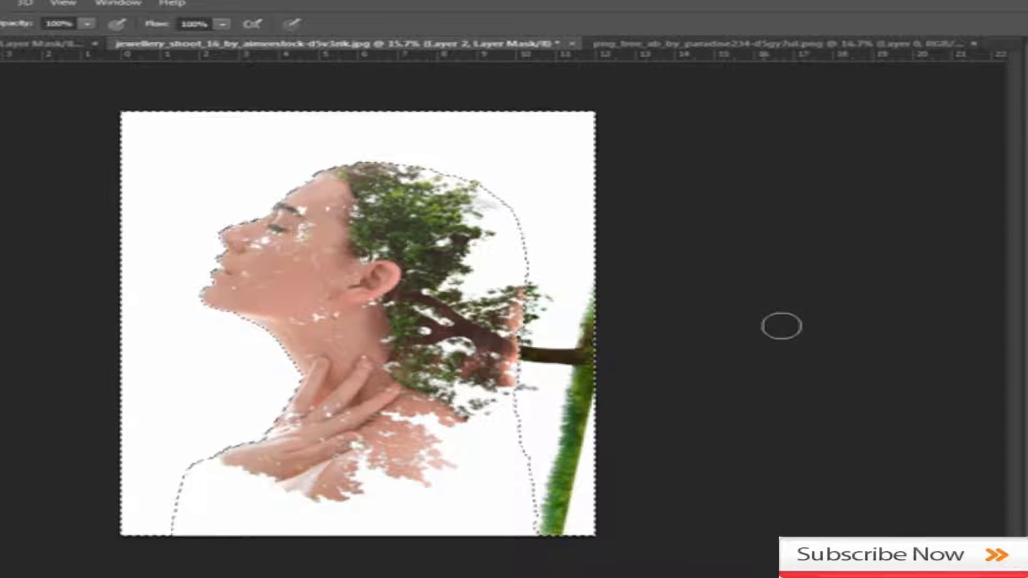
pyautogui.hotkey('ctrl', 'd')
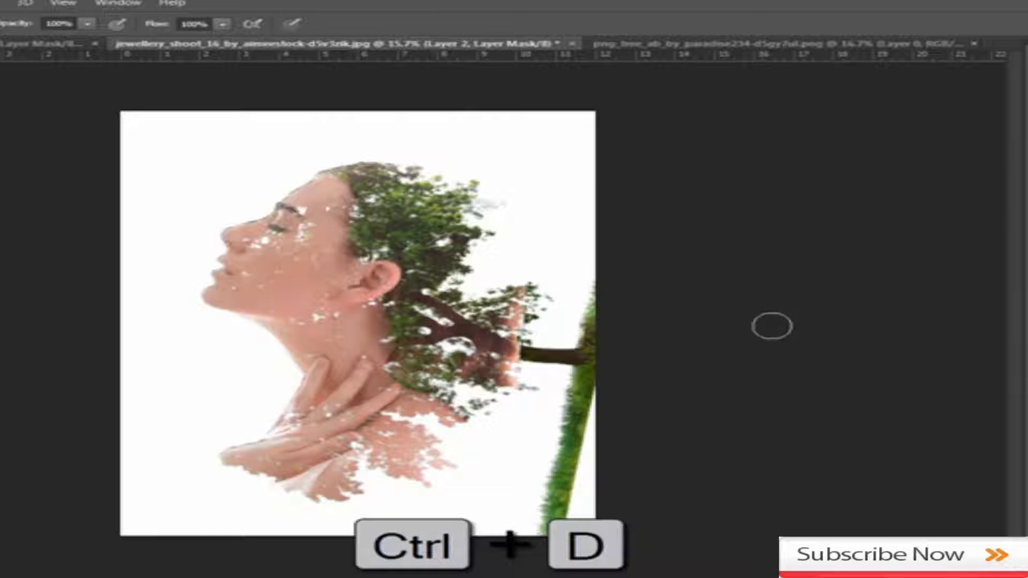
# Step: Paint the tree's mask to hide the grass strip and the bare trunk behind the woman's back
pyautogui.scroll(1, 640, 427)
pyautogui.scroll(-2, 638, 464)
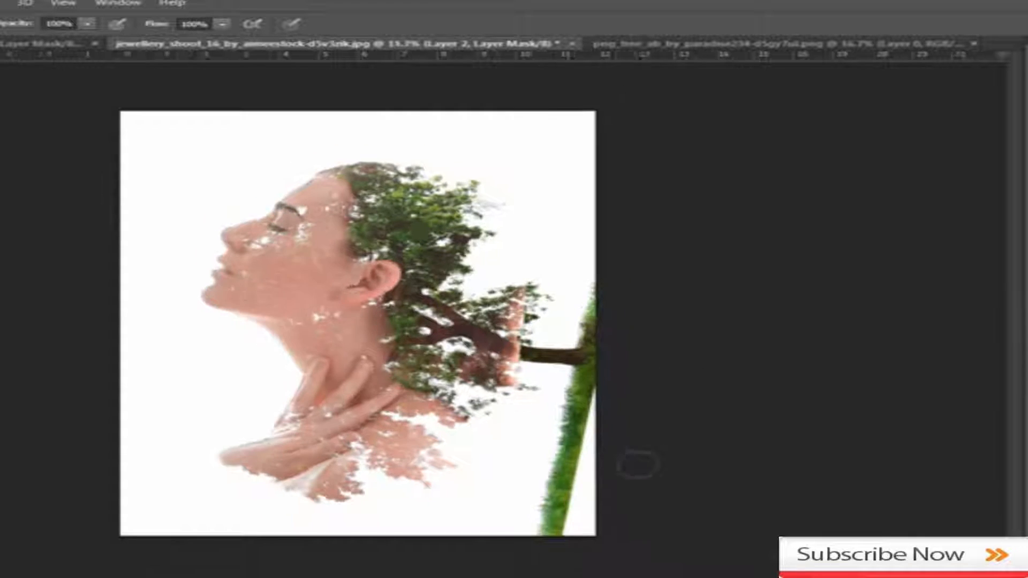
pyautogui.moveTo(550, 546)
pyautogui.mouseDown()
pyautogui.moveTo(579, 441)
pyautogui.moveTo(522, 570)
pyautogui.moveTo(589, 397)
pyautogui.moveTo(581, 438)
pyautogui.moveTo(585, 357)
pyautogui.moveTo(592, 399)
pyautogui.moveTo(591, 320)
pyautogui.moveTo(592, 366)
pyautogui.moveTo(565, 379)
pyautogui.moveTo(560, 358)
pyautogui.moveTo(548, 380)
pyautogui.mouseUp()
pyautogui.scroll(5, 583, 375)
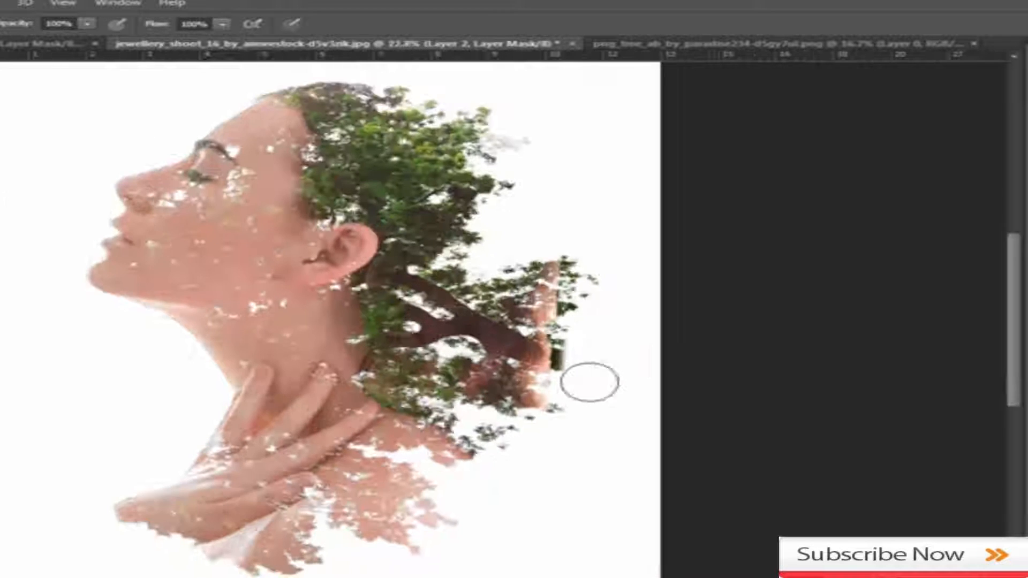
pyautogui.scroll(-1, 900, 233)
pyautogui.scroll(-1, 900, 233)
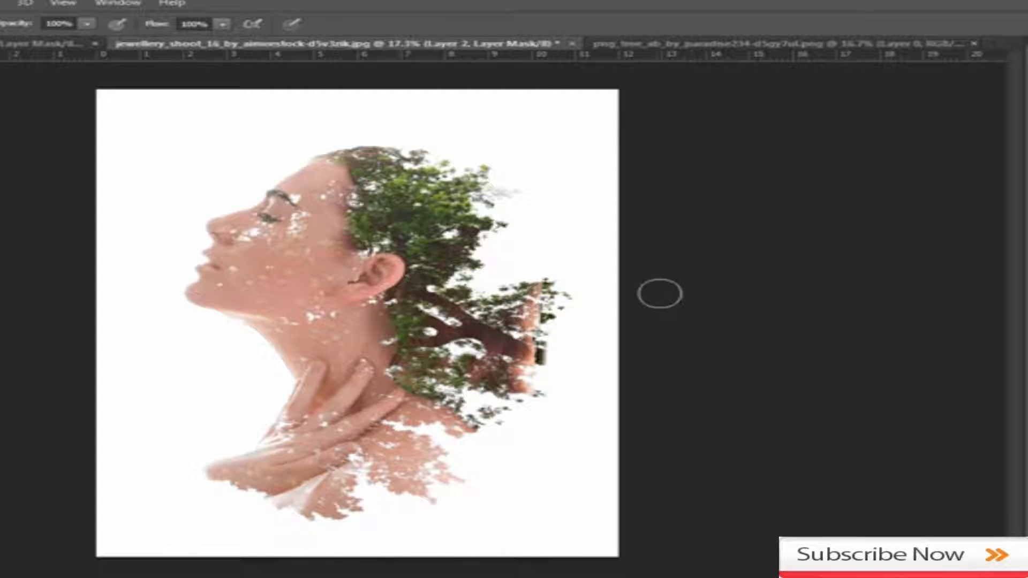
# Step: Paint the woman's layer mask to hide the leftover skin strip overlapping the branches behind her neck
pyautogui.scroll(-1, 532, 385)
pyautogui.scroll(2, 578, 353)
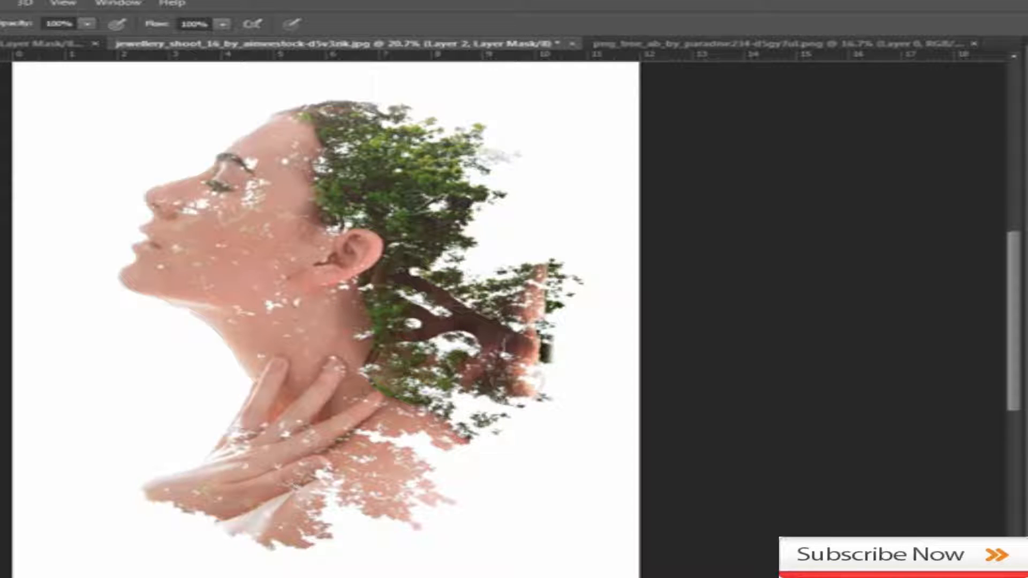
pyautogui.scroll(2, 535, 353)
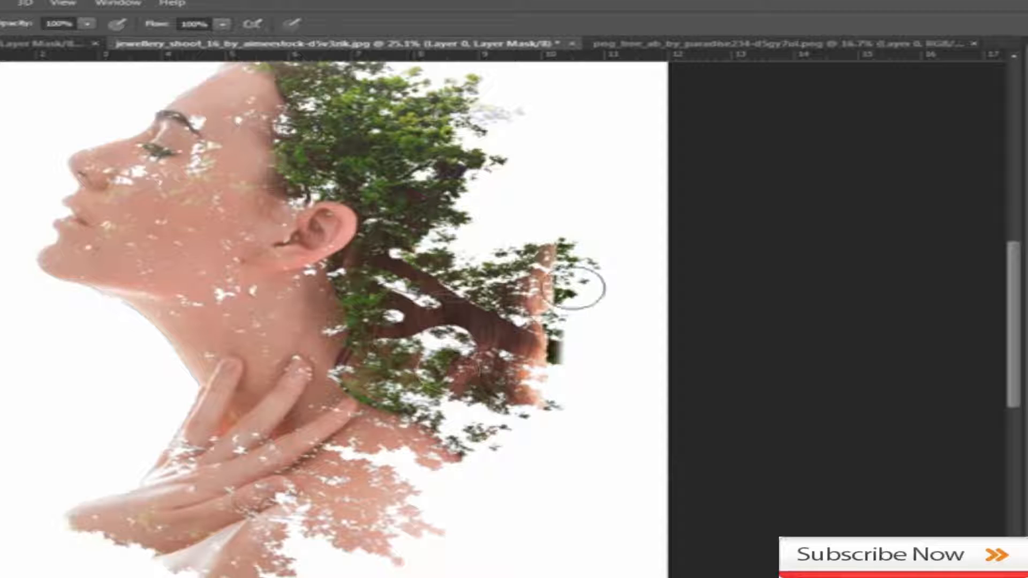
pyautogui.moveTo(574, 289)
pyautogui.mouseDown()
pyautogui.moveTo(553, 439)
pyautogui.moveTo(527, 376)
pyautogui.moveTo(455, 316)
pyautogui.moveTo(398, 353)
pyautogui.moveTo(417, 300)
pyautogui.moveTo(429, 300)
pyautogui.moveTo(477, 412)
pyautogui.mouseUp()
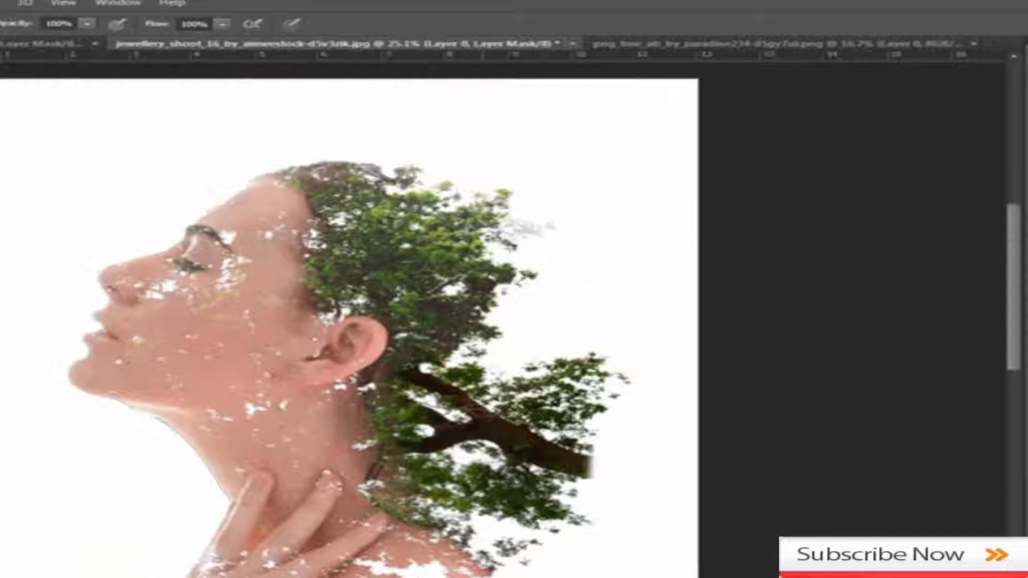
pyautogui.scroll(-3, 619, 397)
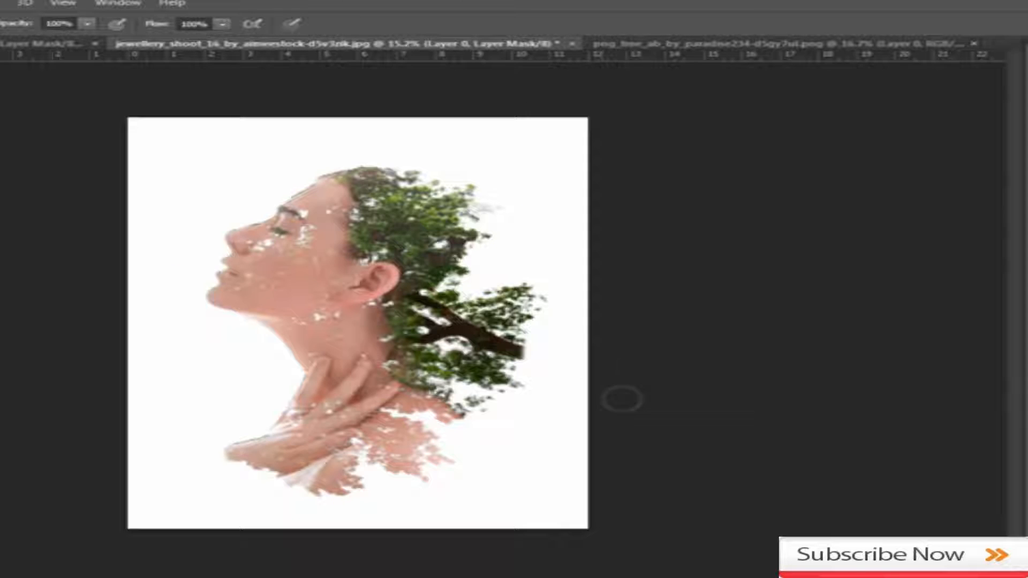
# Step: Reduce the brush hardness to its minimum and enlarge the brush to several times its size
pyautogui.scroll(2, 591, 335)
pyautogui.scroll(2, 418, 356)
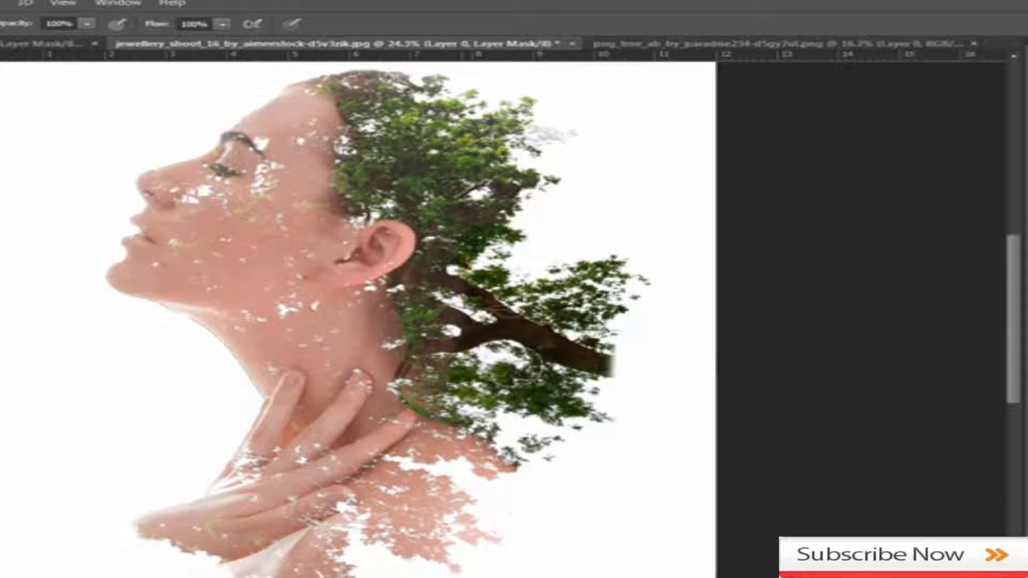
pyautogui.rightClick(482, 249)
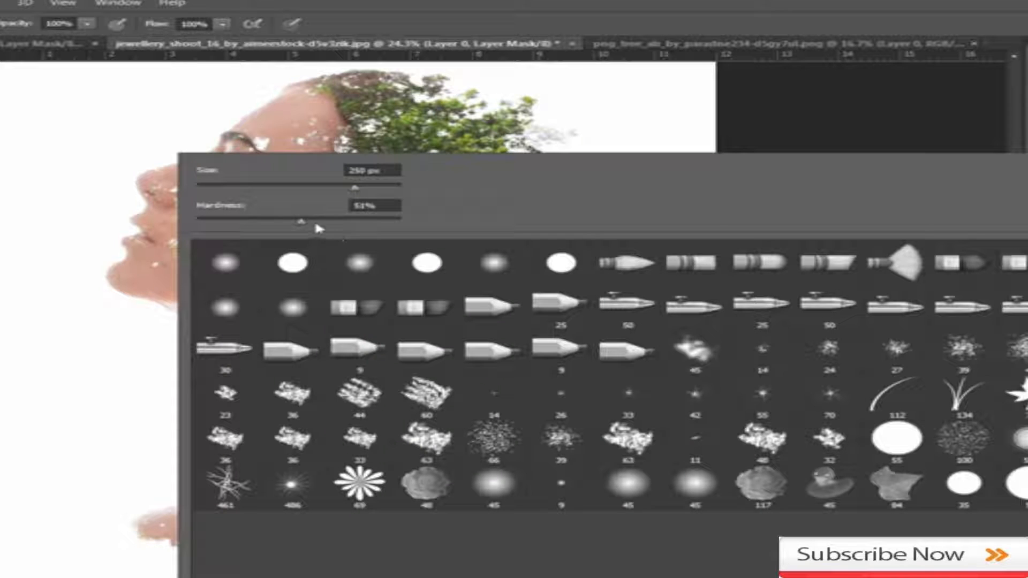
pyautogui.moveTo(302, 222); pyautogui.dragTo(179, 225)
pyautogui.click(656, 26)
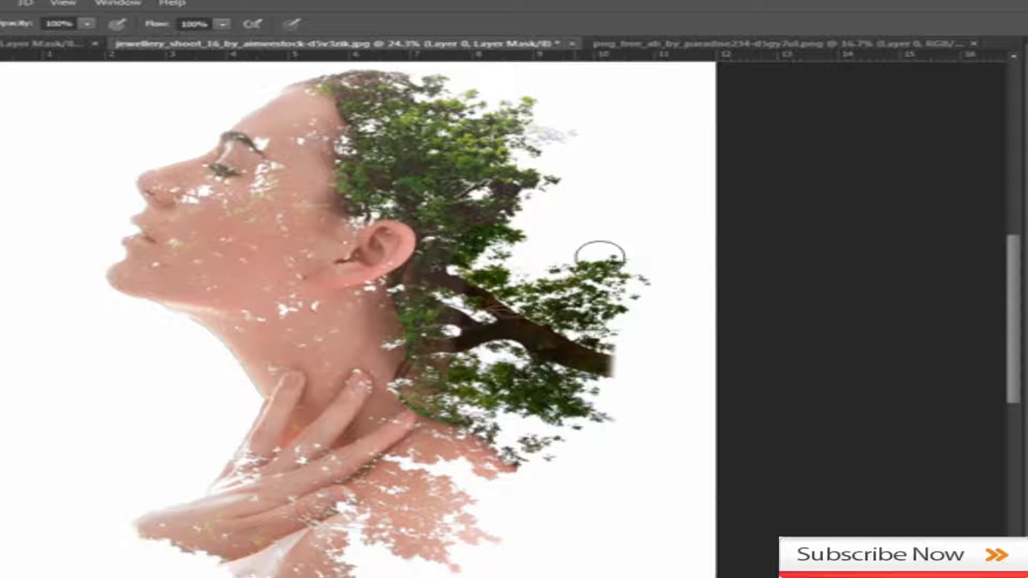
pyautogui.press(']')
pyautogui.press(']')
pyautogui.press(']')
pyautogui.press(']')
pyautogui.press(']')
pyautogui.press(']')
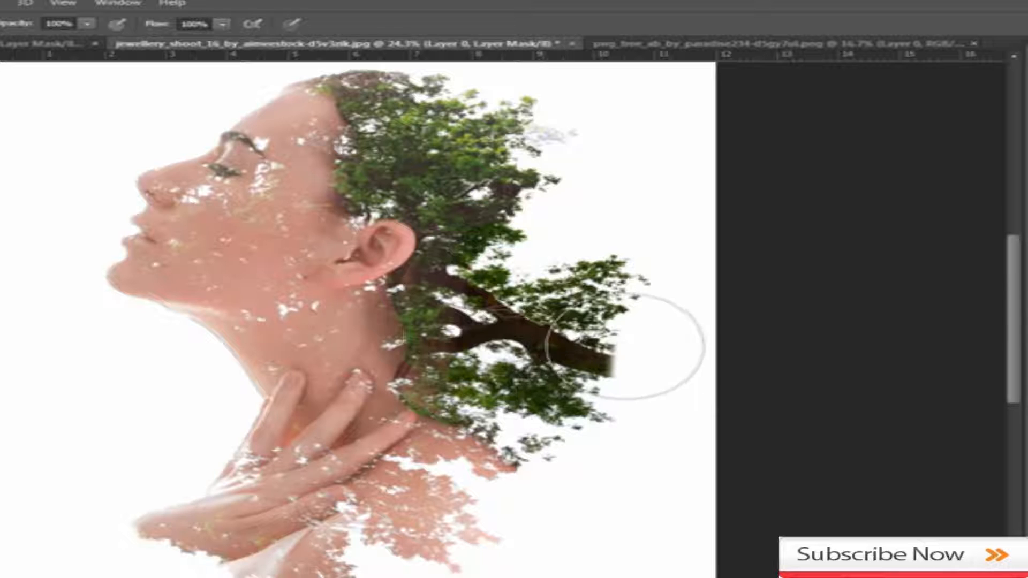
pyautogui.scroll(-3, 709, 448)
pyautogui.scroll(4, 720, 457)
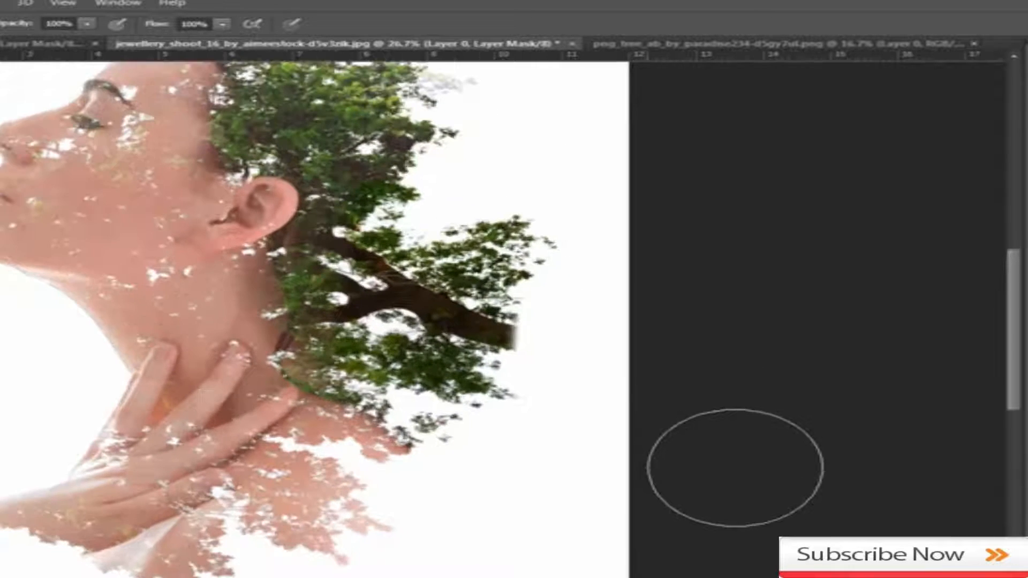
pyautogui.scroll(2, 735, 467)
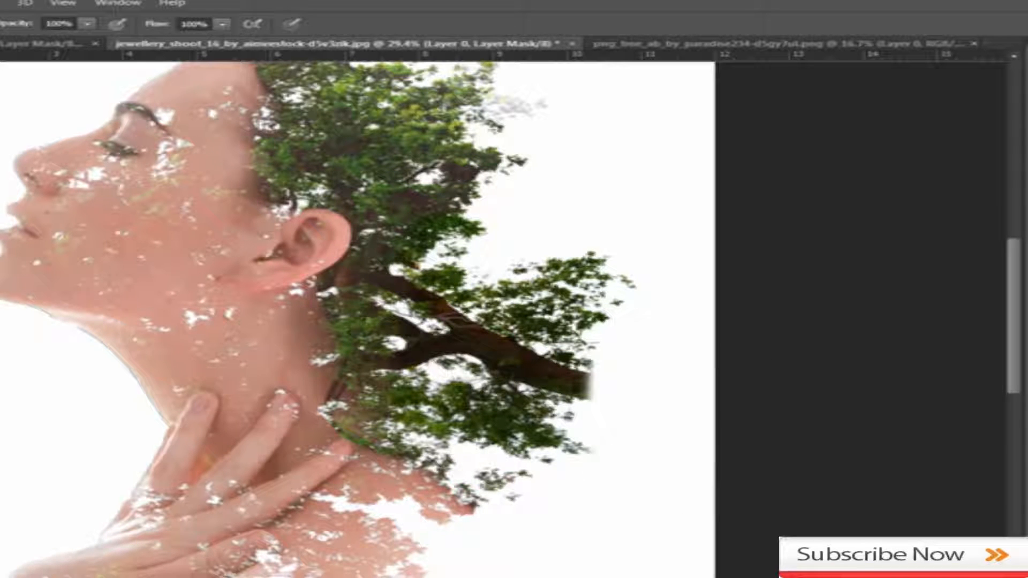
# Step: Outline the thick branch behind the neck with the Lasso, paint it out on the tree's mask, and deselect
pyautogui.press('l')
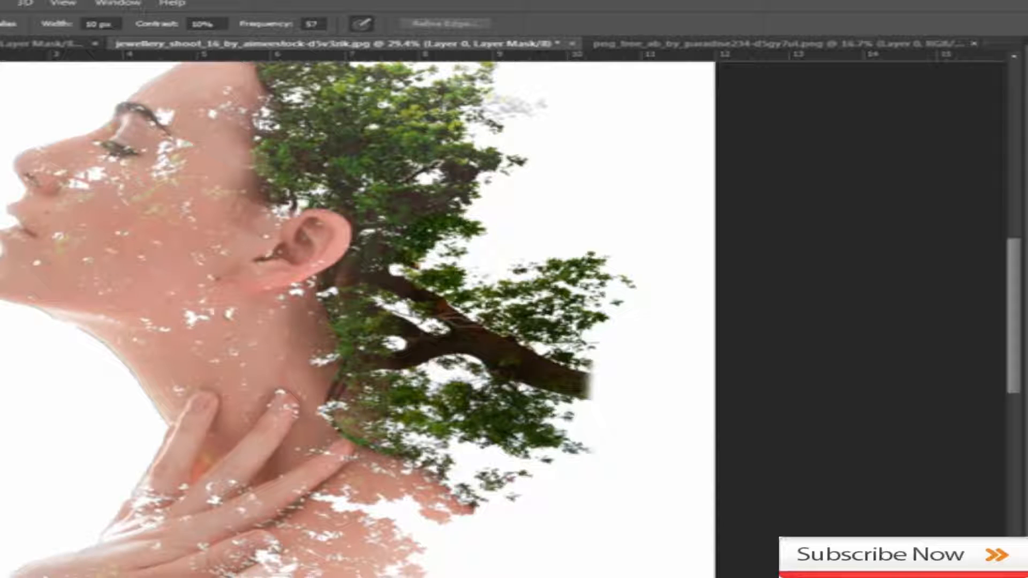
pyautogui.hotkey('shift', 'l')
pyautogui.hotkey('alt', ']')
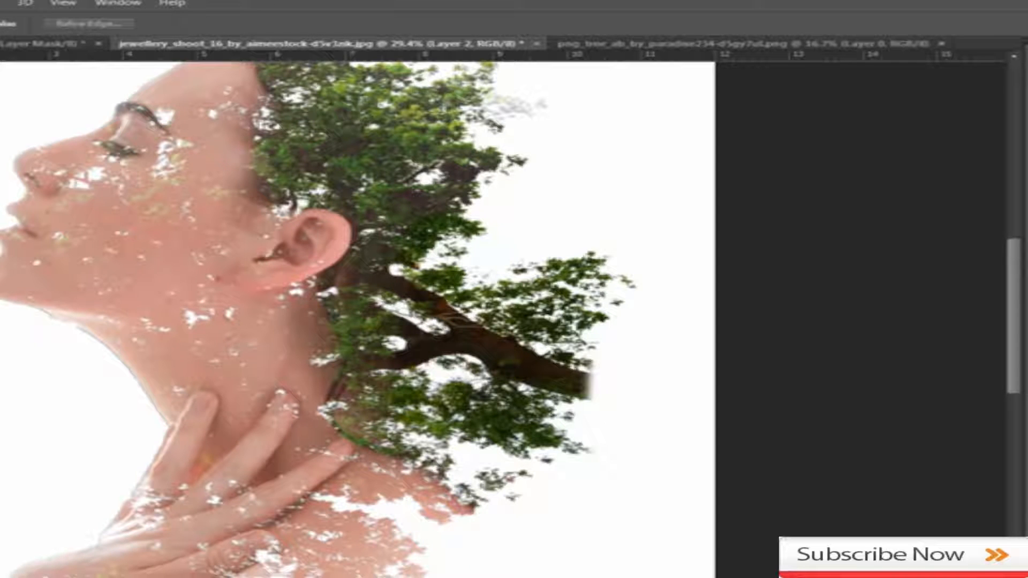
pyautogui.hotkey('ctrl', '\\')
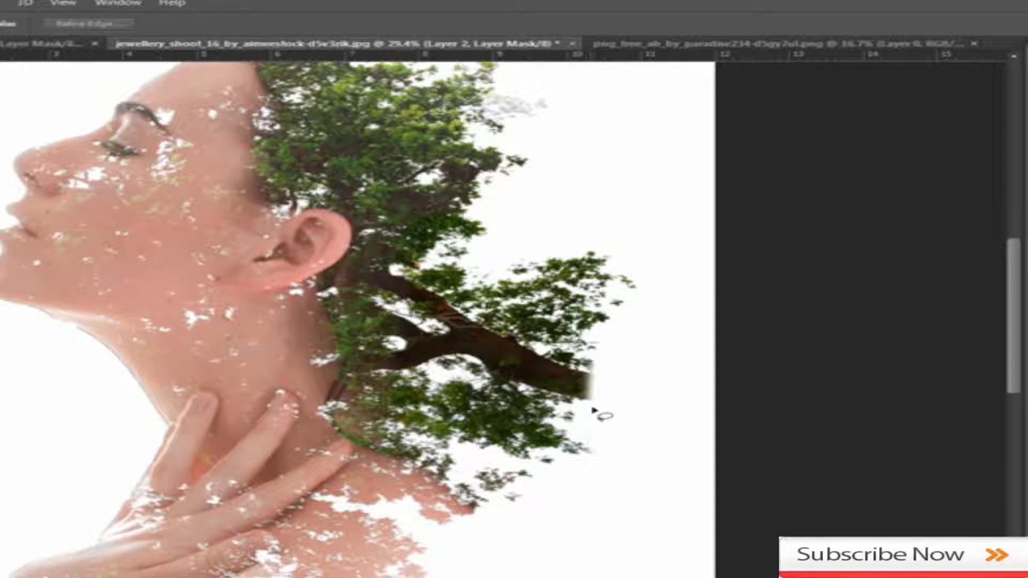
pyautogui.moveTo(593, 409)
pyautogui.mouseDown()
pyautogui.moveTo(546, 403)
pyautogui.moveTo(450, 362)
pyautogui.moveTo(396, 370)
pyautogui.moveTo(386, 357)
pyautogui.moveTo(401, 335)
pyautogui.moveTo(392, 301)
pyautogui.moveTo(402, 276)
pyautogui.moveTo(516, 272)
pyautogui.moveTo(583, 249)
pyautogui.moveTo(653, 305)
pyautogui.moveTo(650, 409)
pyautogui.moveTo(598, 415)
pyautogui.moveTo(559, 404)
pyautogui.mouseUp()
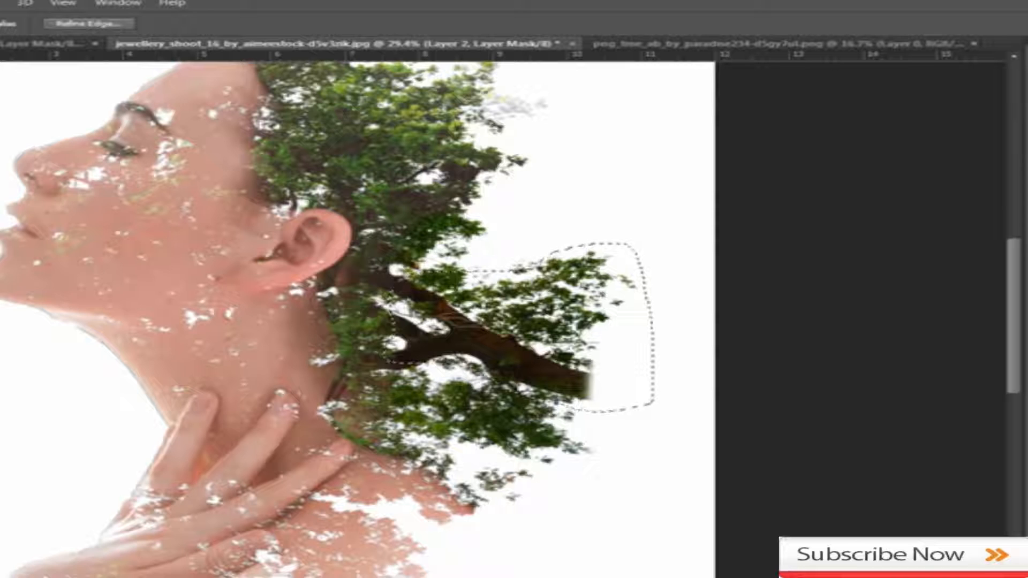
pyautogui.press('b')
pyautogui.moveTo(662, 400)
pyautogui.mouseDown()
pyautogui.moveTo(663, 358)
pyautogui.moveTo(654, 349)
pyautogui.moveTo(638, 414)
pyautogui.moveTo(568, 402)
pyautogui.moveTo(576, 367)
pyautogui.moveTo(554, 339)
pyautogui.moveTo(621, 379)
pyautogui.mouseUp()
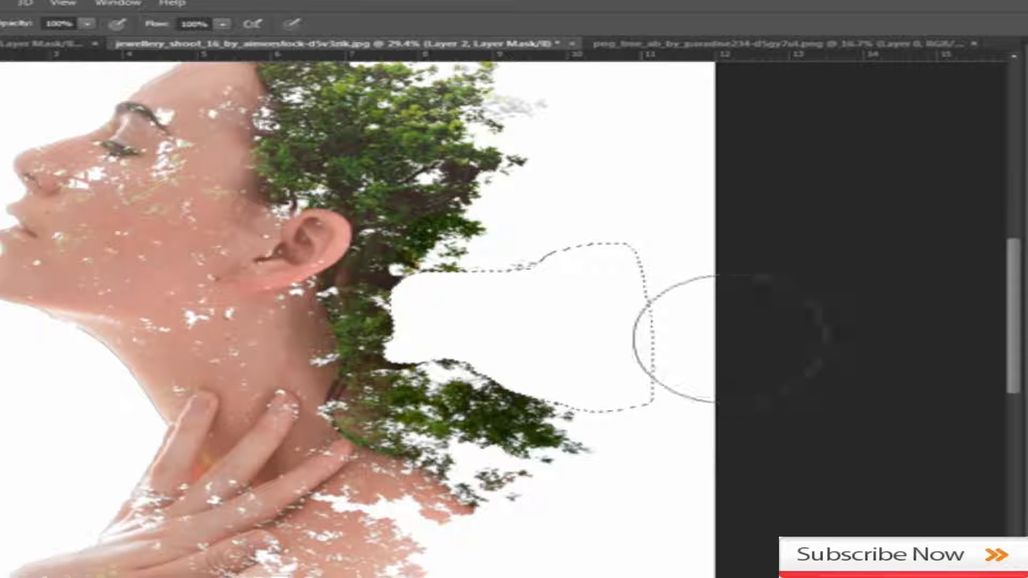
pyautogui.hotkey('ctrl', 'd')
pyautogui.scroll(-3, 766, 374)
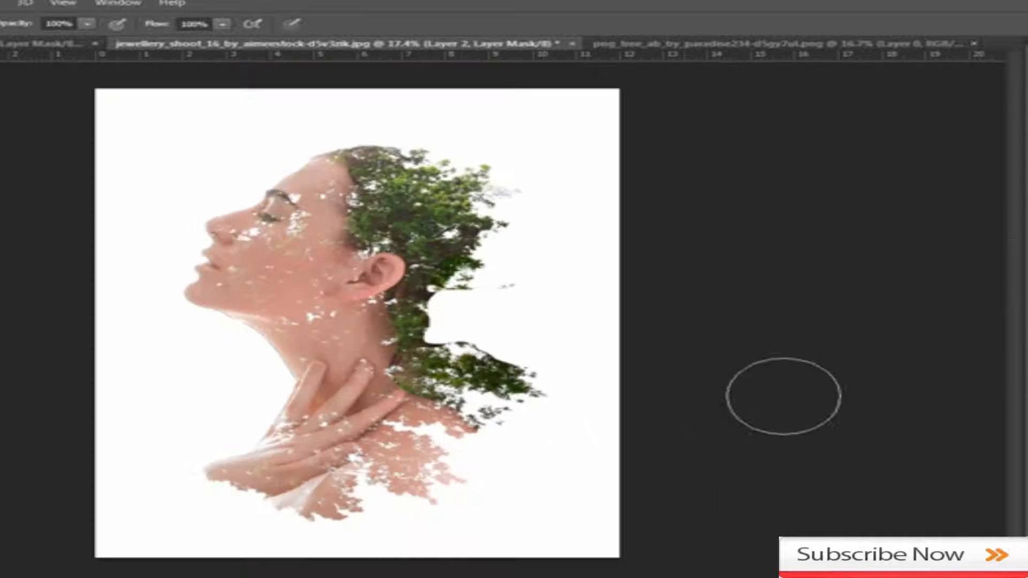
# Step: Switch to a textured brush tip, open its tip shape settings, and roughen the cut foliage edge beside the neck
pyautogui.scroll(2, 797, 407)
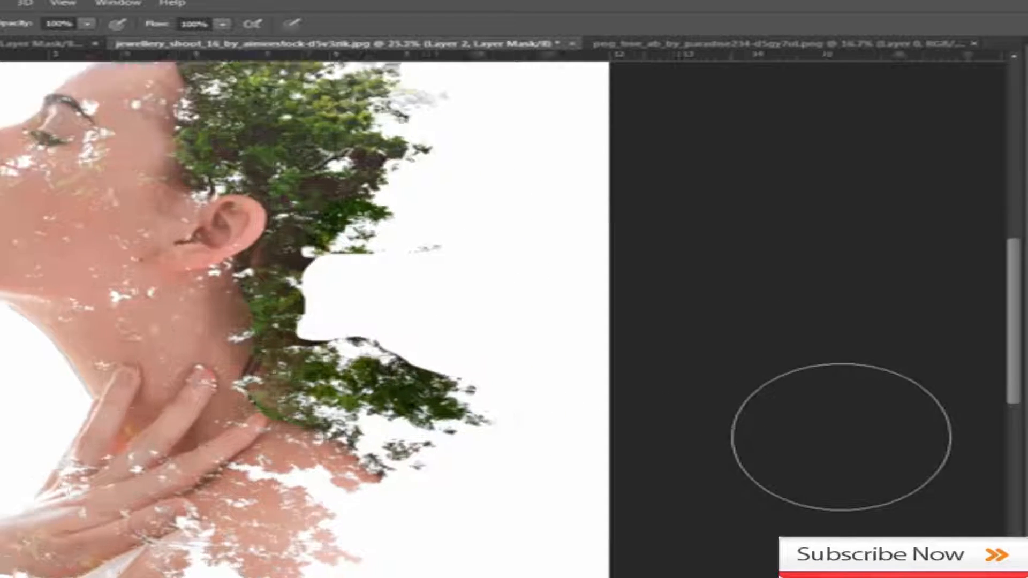
pyautogui.scroll(3, 840, 437)
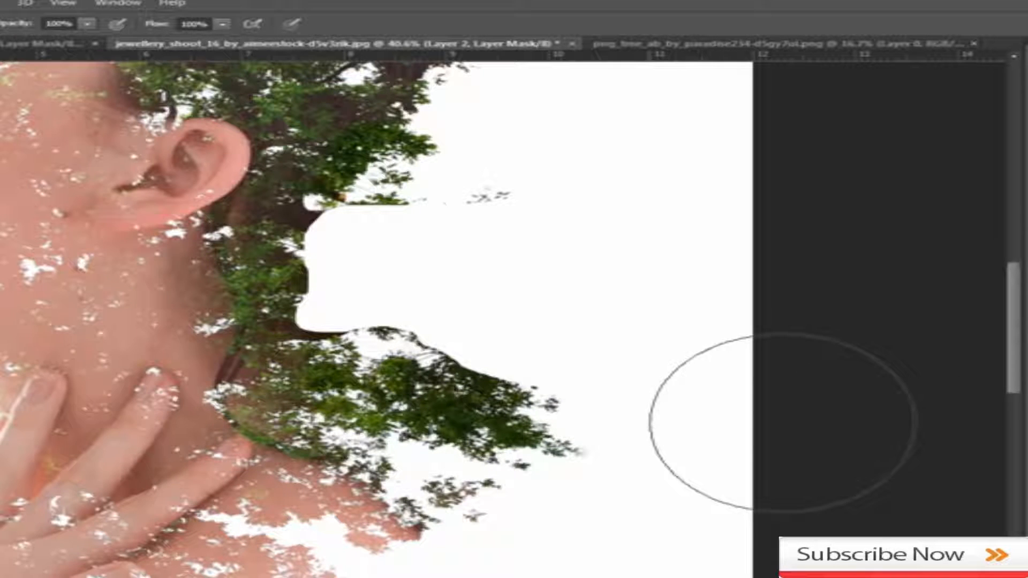
pyautogui.click(0, 23)
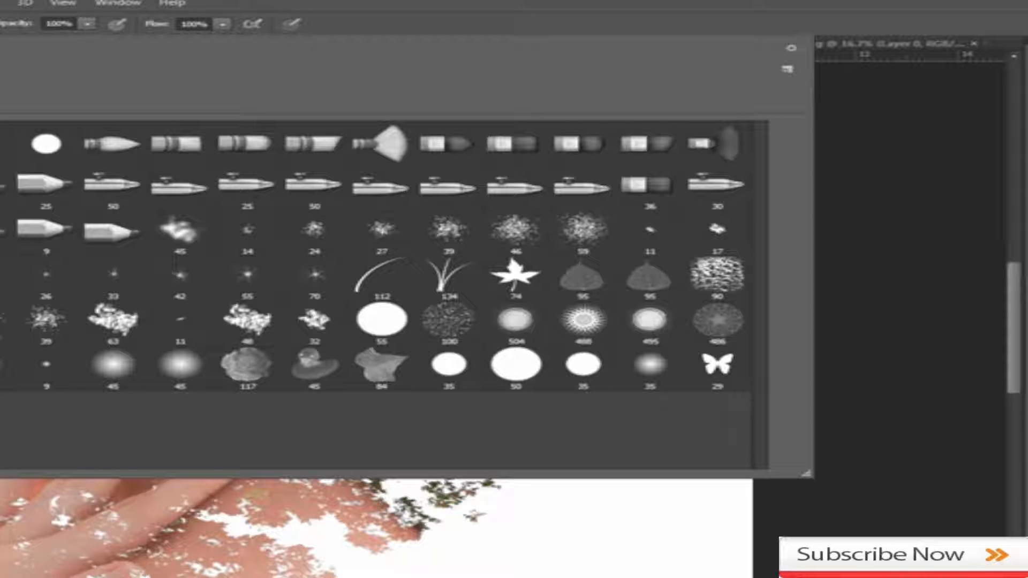
pyautogui.press('Return')
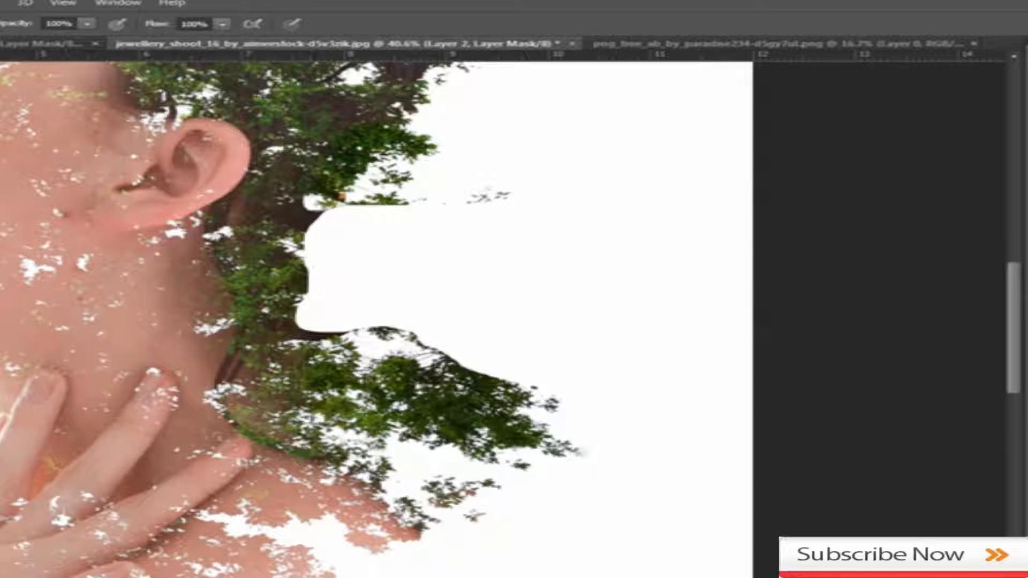
pyautogui.press('F5')
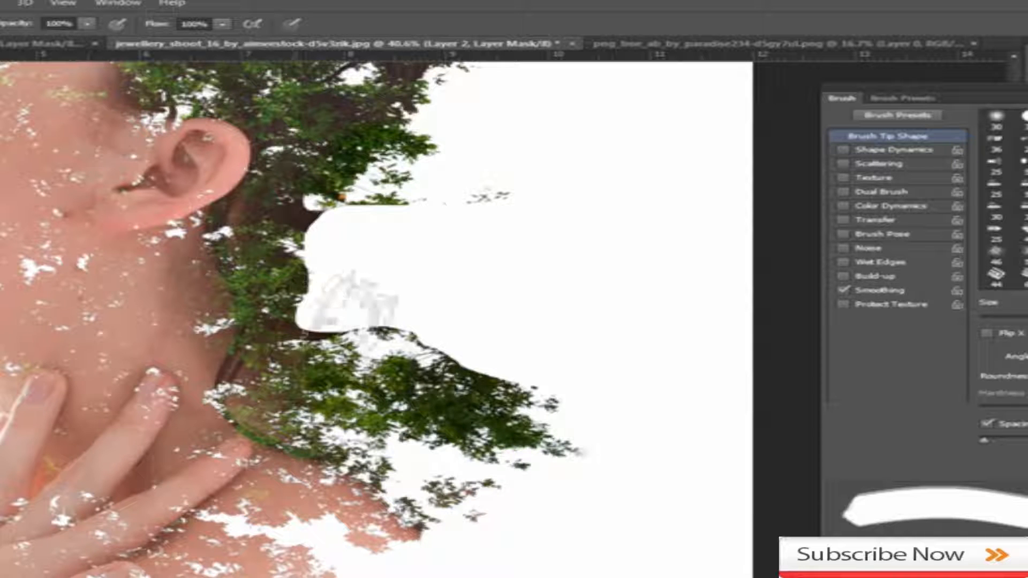
pyautogui.press(']')
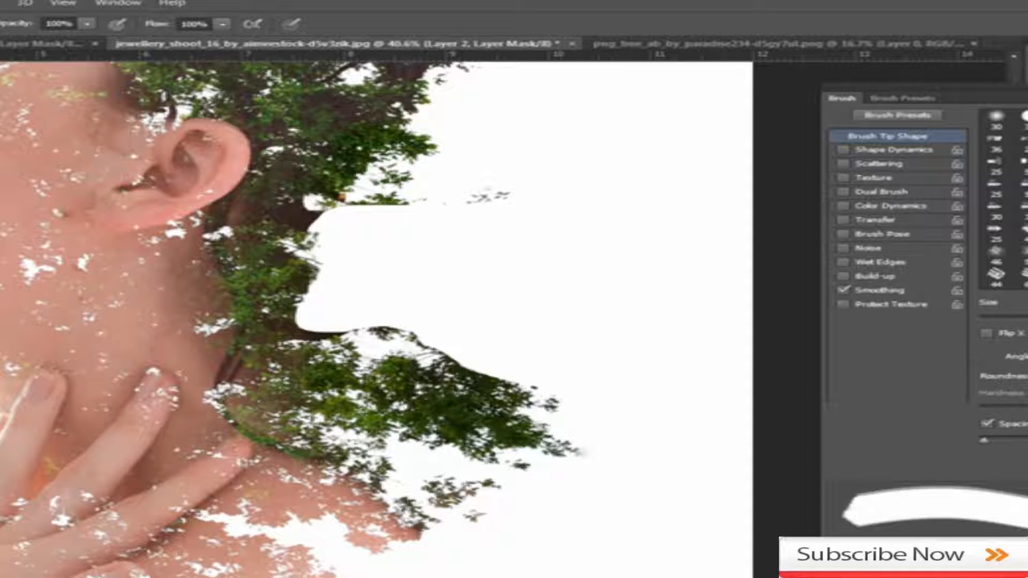
# Step: Break up the remaining straight edges of the upper and lower foliage with the textured brush, clearing the stray leaf specks
pyautogui.click(305, 320)
pyautogui.click(336, 329)
pyautogui.click(358, 337)
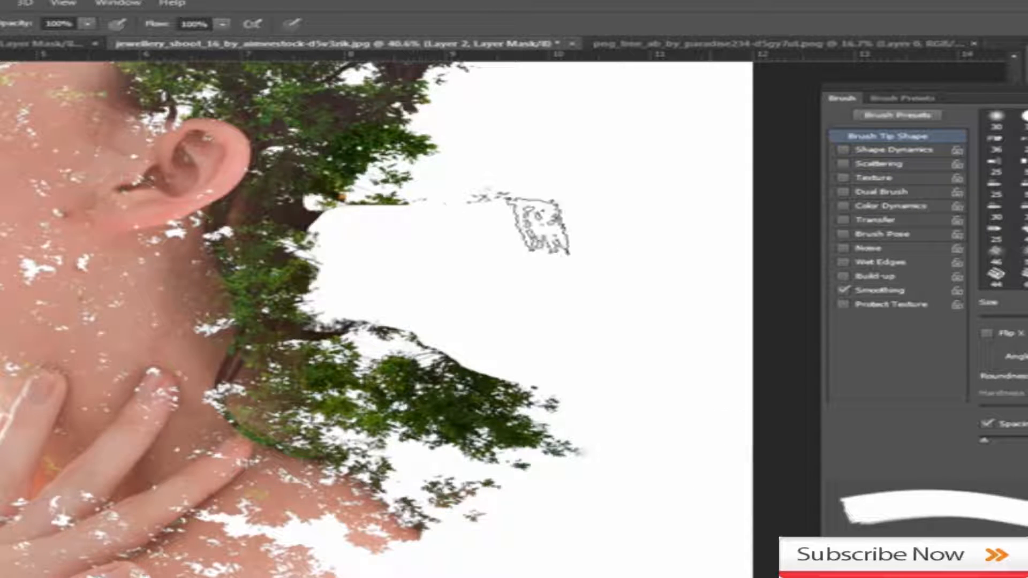
pyautogui.press('F5')
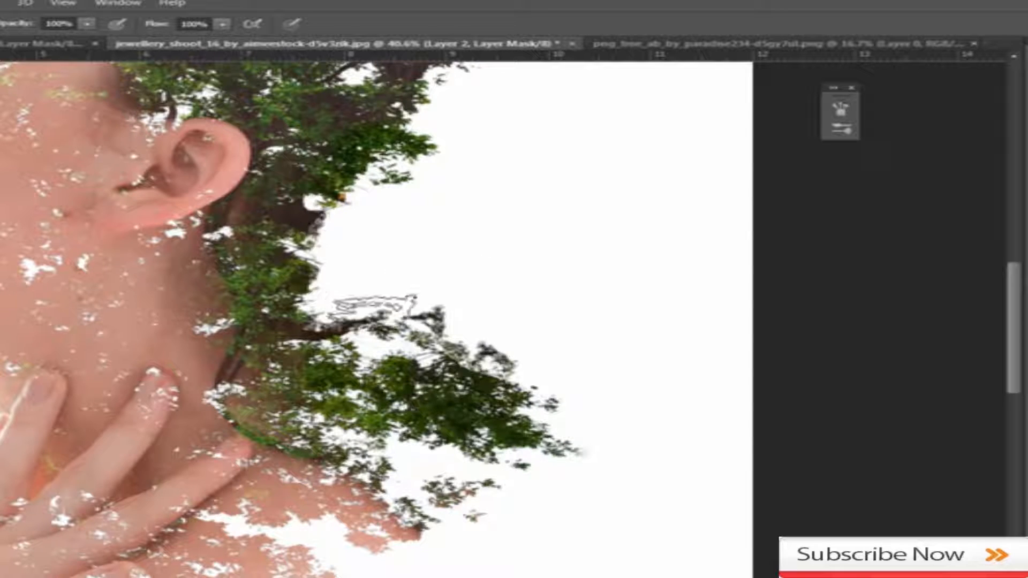
pyautogui.scroll(-7, 375, 305)
pyautogui.scroll(2, 497, 413)
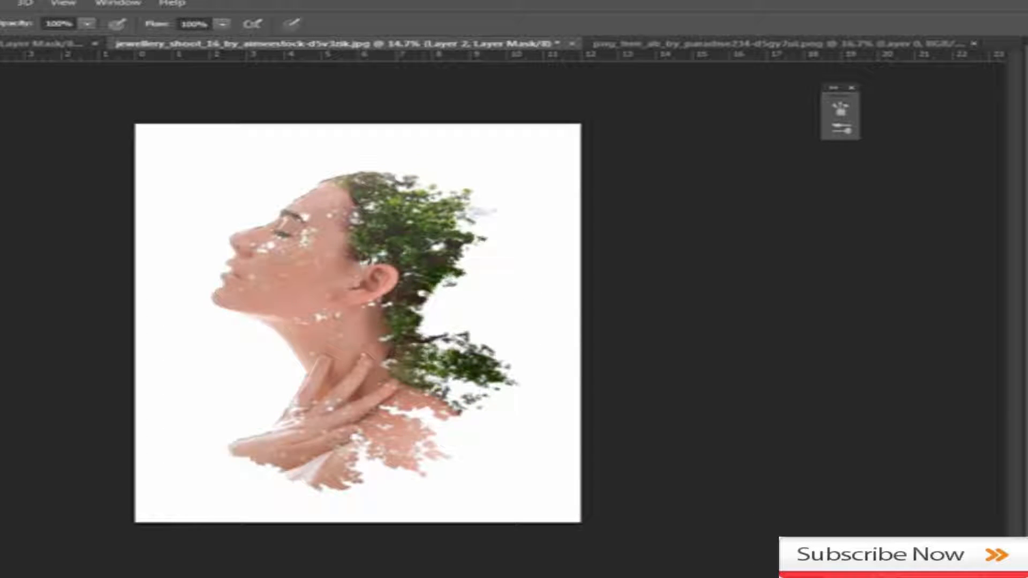
pyautogui.scroll(1, 493, 294)
pyautogui.scroll(1, 484, 323)
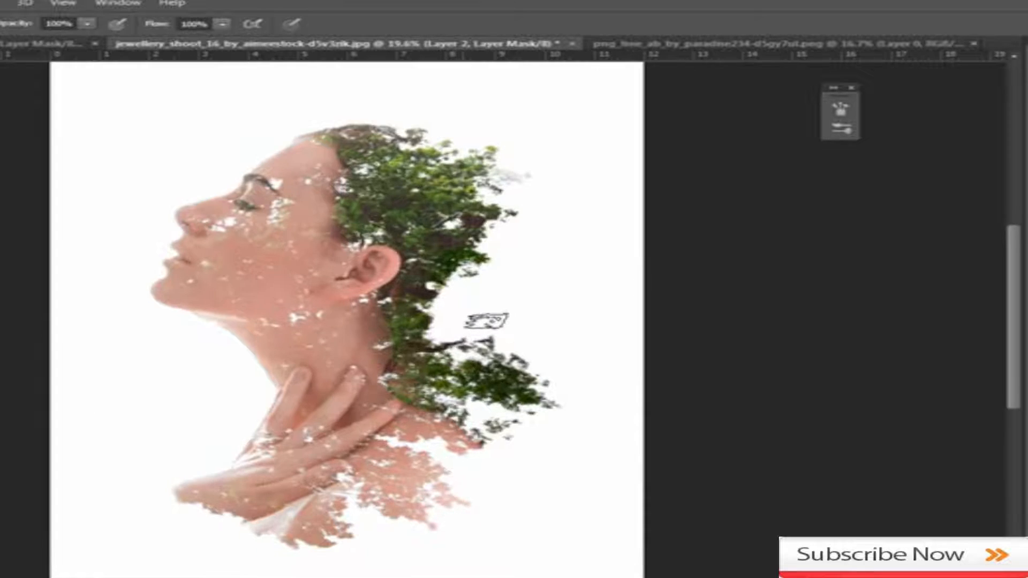
# Step: Duplicate the portrait layer, place the copy above the blend, give it a layer mask, and fill the mask with black
pyautogui.scroll(-3, 484, 320)
pyautogui.scroll(1, 481, 319)
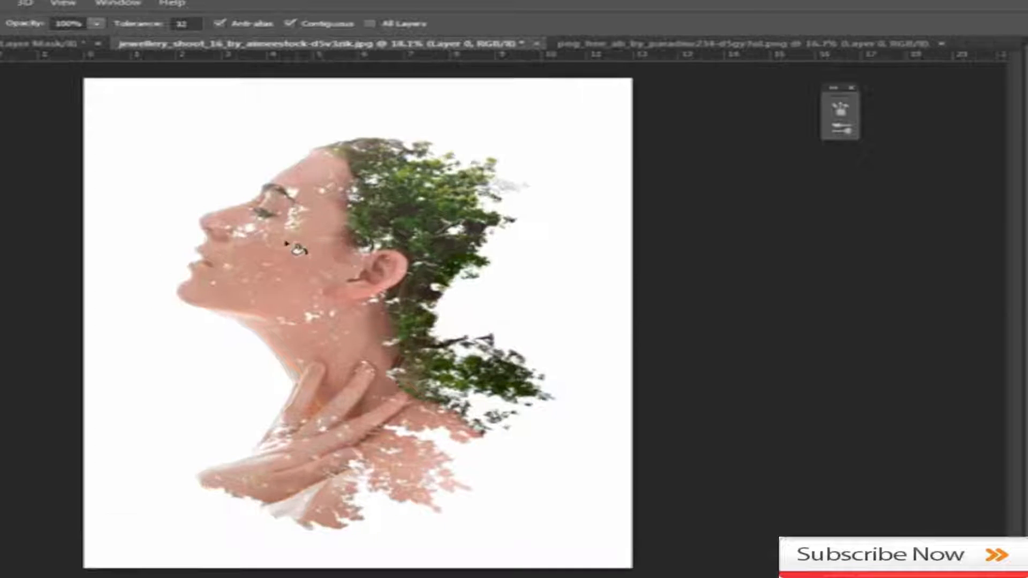
pyautogui.scroll(4, 216, 216)
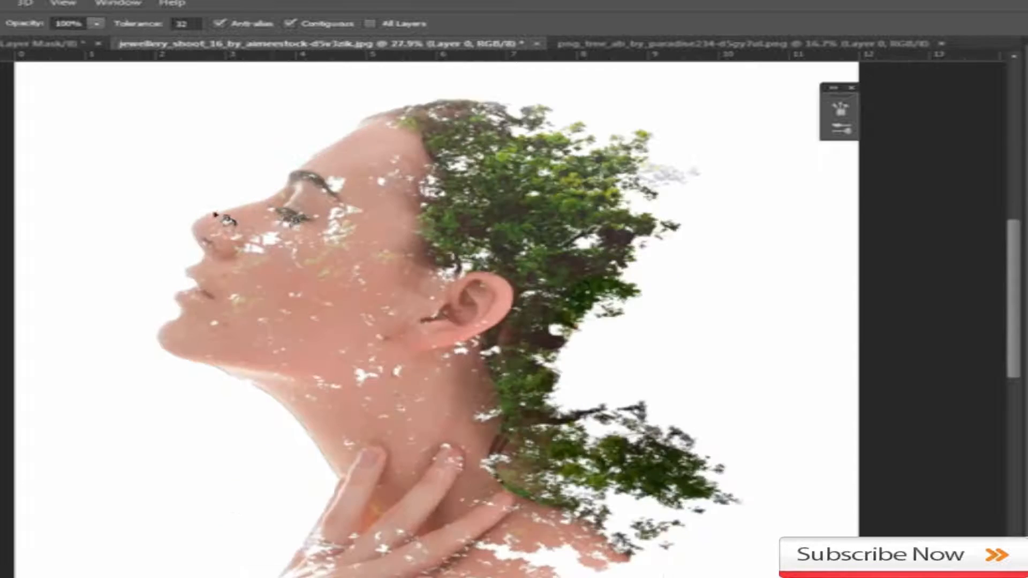
pyautogui.scroll(1, 216, 217)
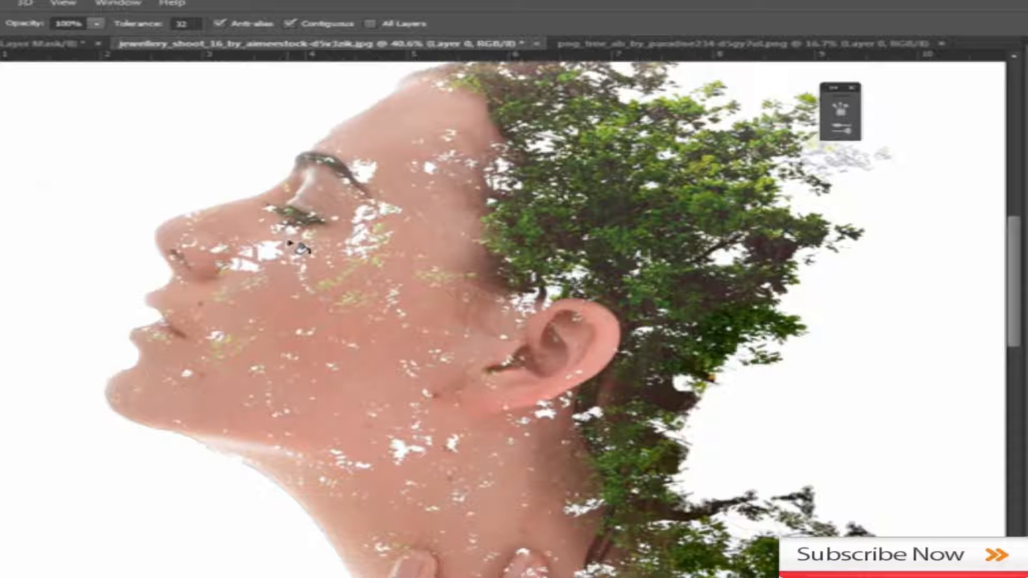
pyautogui.scroll(-3, 300, 249)
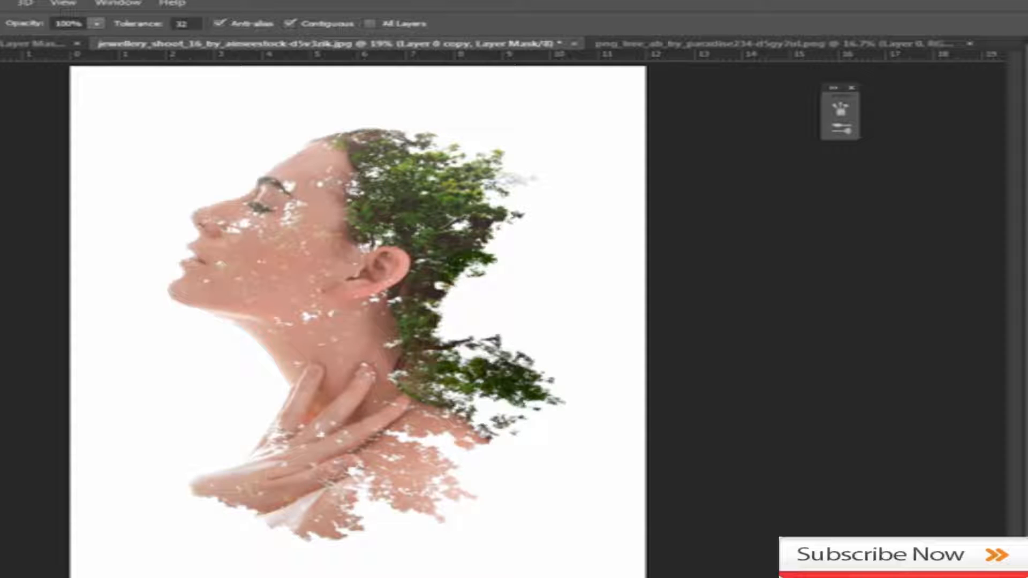
pyautogui.hotkey('ctrl', 'z')
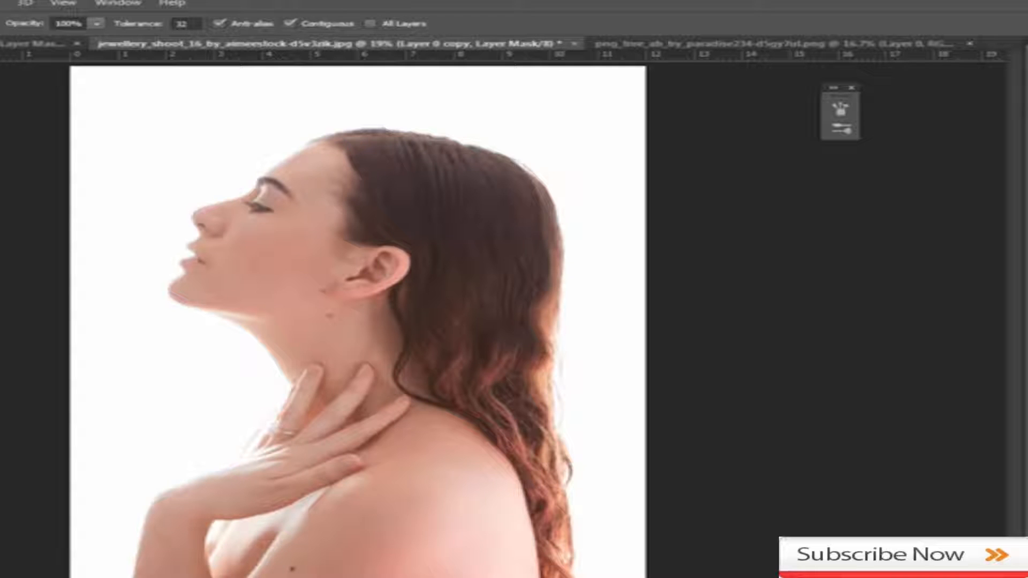
pyautogui.click(329, 285)
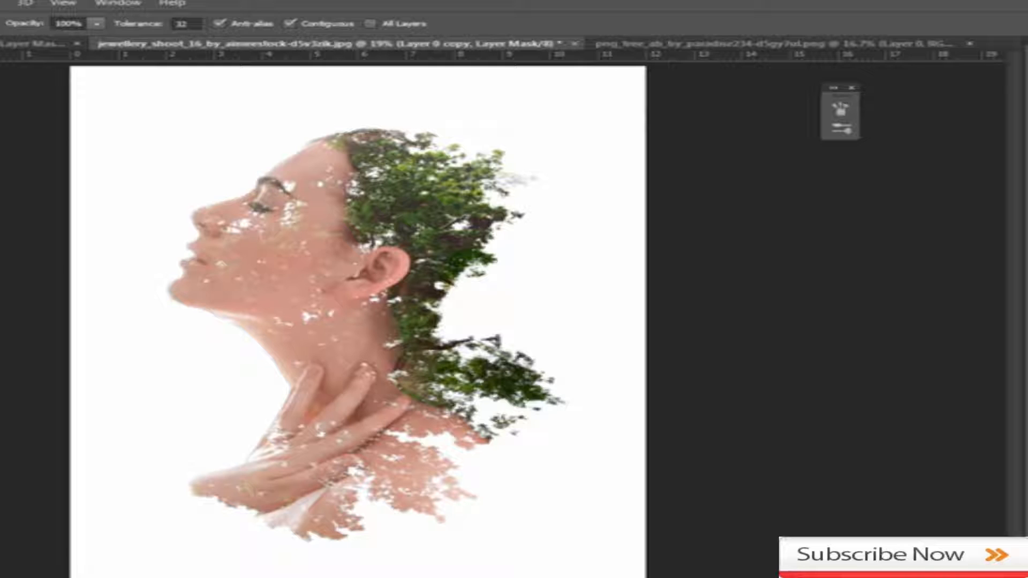
# Step: With a soft round brush, paint on the copy's mask to clear the leaf specks from the eye, nose, lips, and chin
pyautogui.press('b')
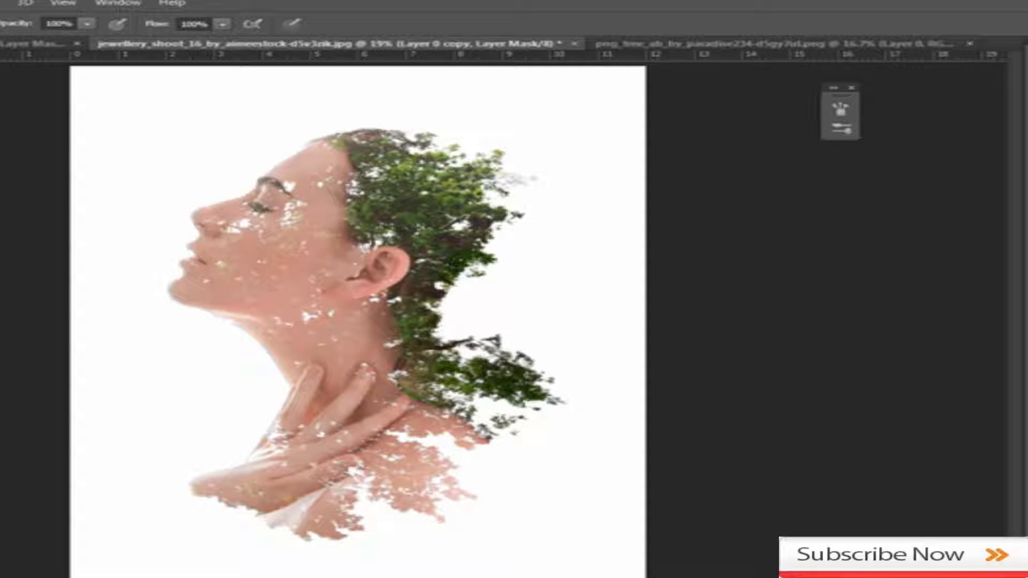
pyautogui.click(0, 24)
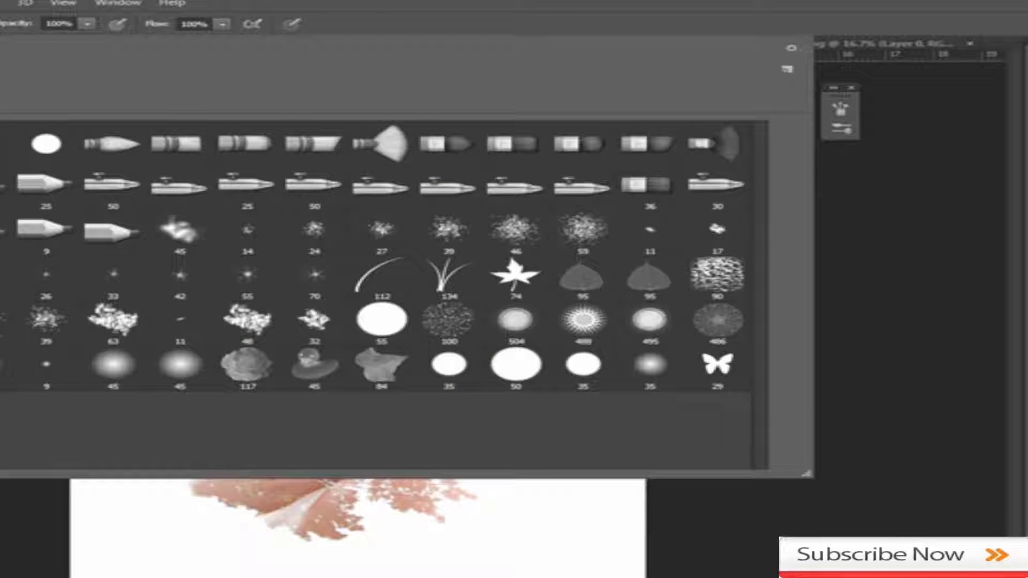
pyautogui.click(386, 3)
pyautogui.scroll(8, 321, 270)
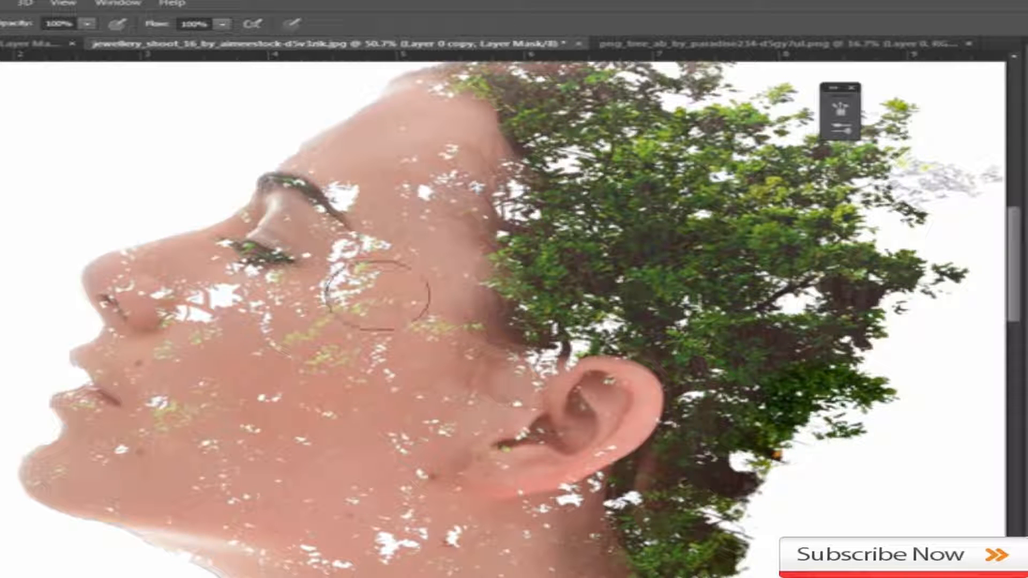
pyautogui.moveTo(378, 287)
pyautogui.mouseDown()
pyautogui.moveTo(425, 212)
pyautogui.moveTo(416, 229)
pyautogui.moveTo(411, 200)
pyautogui.moveTo(381, 222)
pyautogui.moveTo(389, 204)
pyautogui.moveTo(311, 301)
pyautogui.moveTo(253, 327)
pyautogui.moveTo(253, 312)
pyautogui.moveTo(201, 313)
pyautogui.moveTo(205, 323)
pyautogui.moveTo(195, 320)
pyautogui.moveTo(216, 353)
pyautogui.moveTo(205, 323)
pyautogui.moveTo(205, 335)
pyautogui.moveTo(194, 331)
pyautogui.moveTo(197, 315)
pyautogui.moveTo(190, 441)
pyautogui.moveTo(190, 416)
pyautogui.moveTo(174, 454)
pyautogui.moveTo(117, 520)
pyautogui.mouseUp()
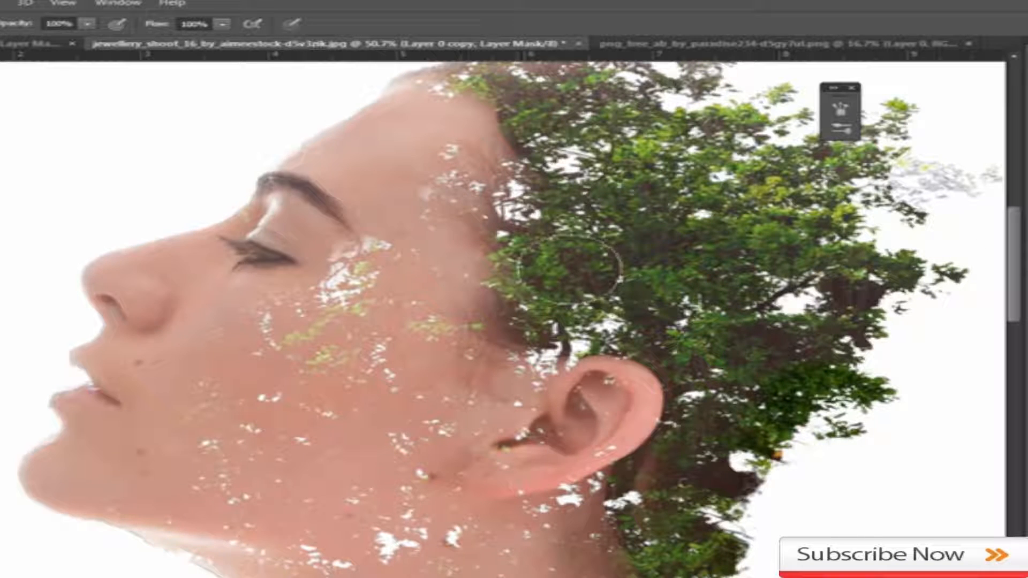
# Step: Desaturate the base portrait layer so the neck, hand, and shoulder turn gray
pyautogui.scroll(-1, 550, 256)
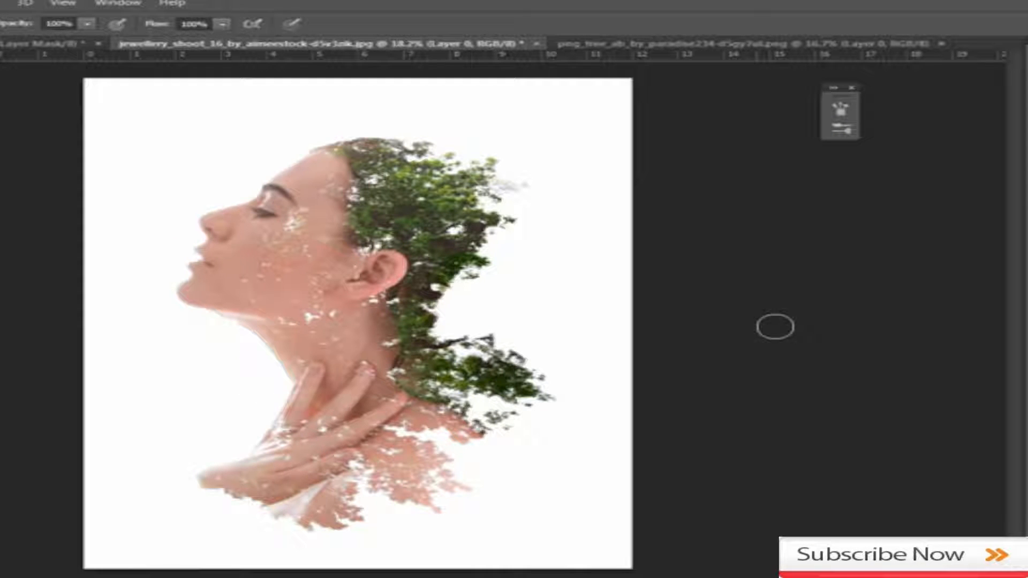
pyautogui.hotkey('ctrl', 'j')
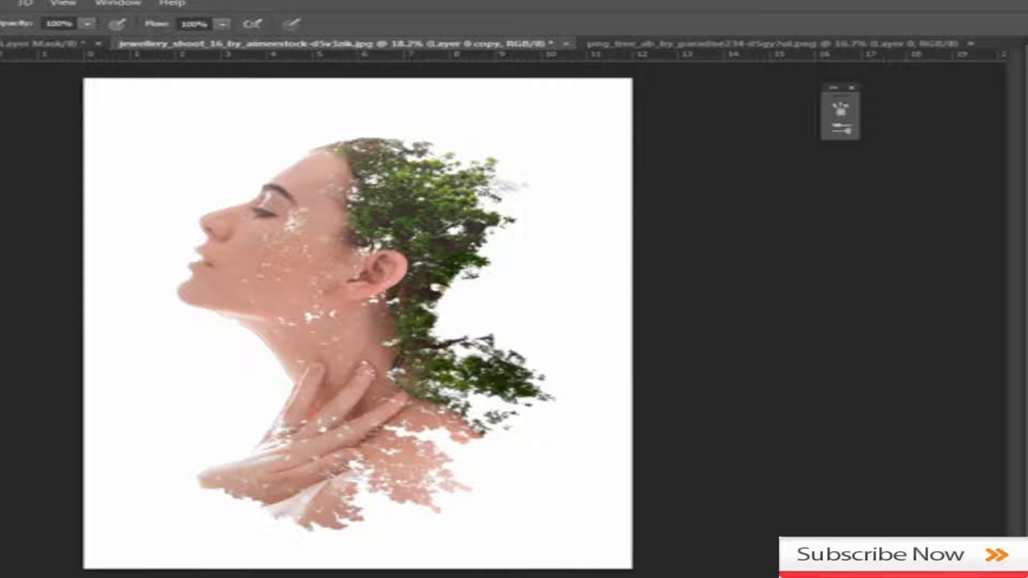
pyautogui.hotkey('ctrl', 'z')
pyautogui.click(0, 2)
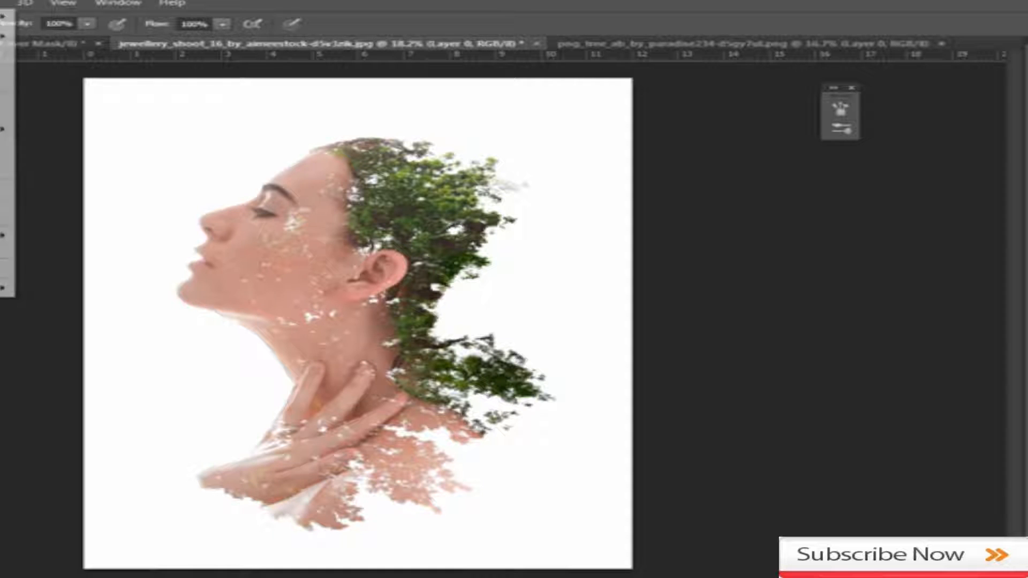
pyautogui.moveTo(2, 37)
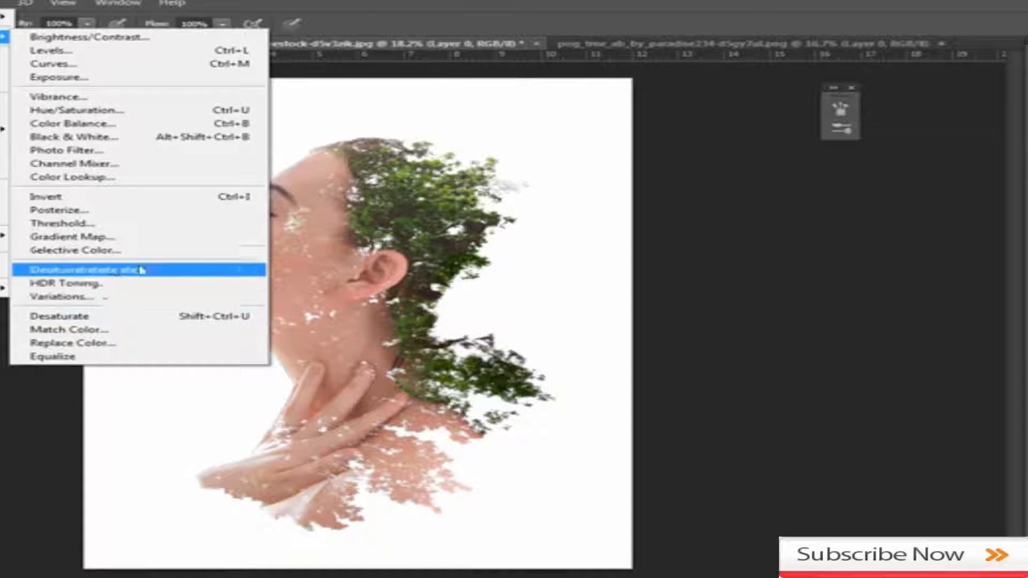
pyautogui.click(121, 316)
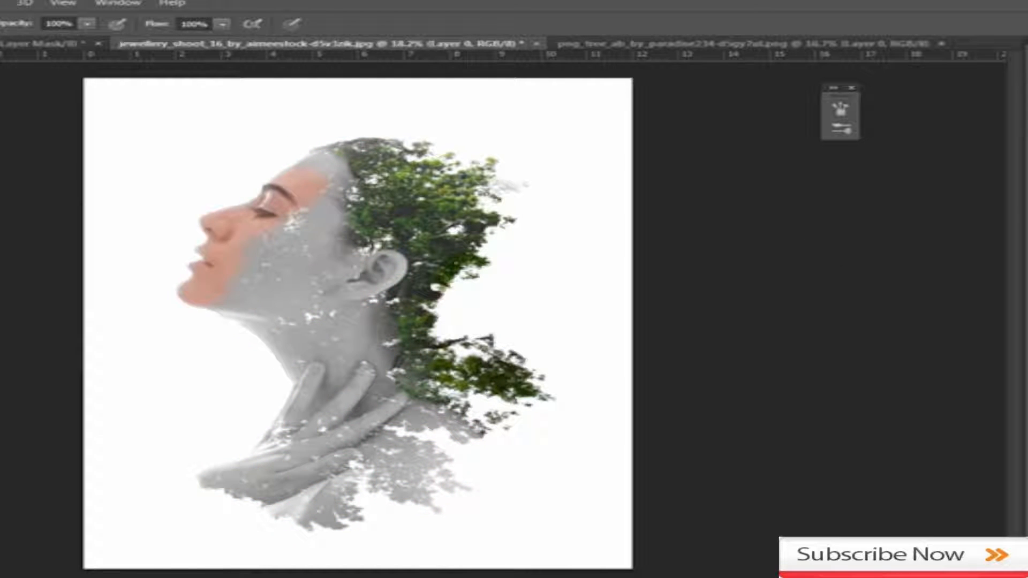
# Step: Select the masked portrait copy and desaturate it so the face matches the gray skin
pyautogui.hotkey('ctrl', 'j')
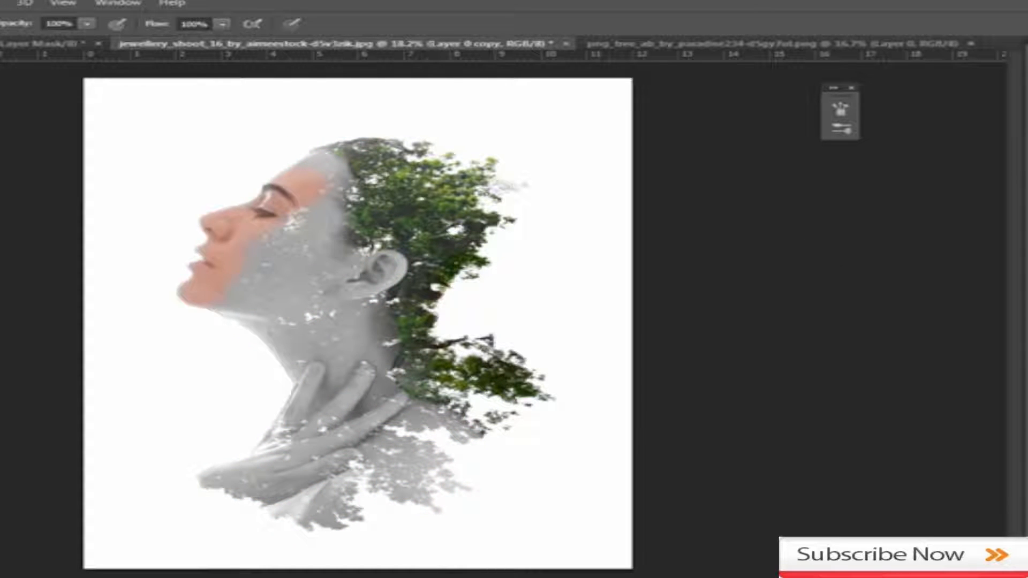
pyautogui.click(0, 2)
pyautogui.moveTo(3, 37)
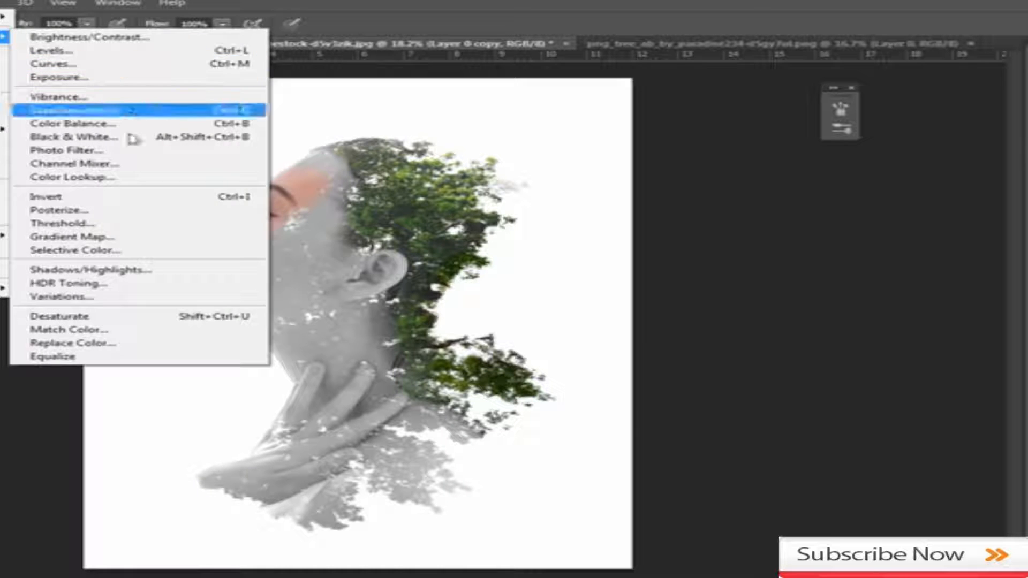
pyautogui.click(83, 317)
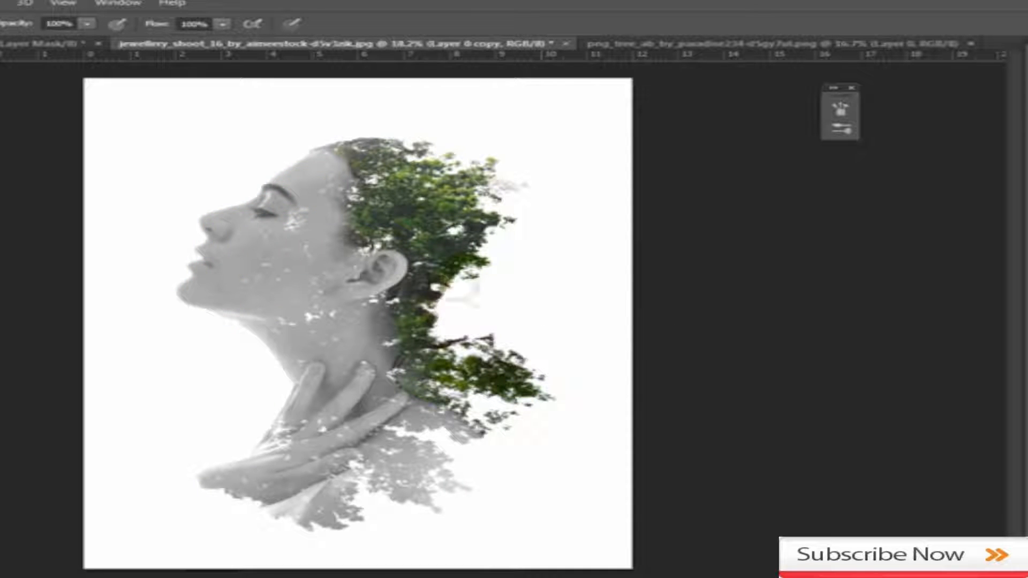
# Step: Add a Solid Color fill layer in very dark navy blue and change its blend mode to tint the white background cream
pyautogui.scroll(-3, 556, 283)
pyautogui.scroll(1, 555, 284)
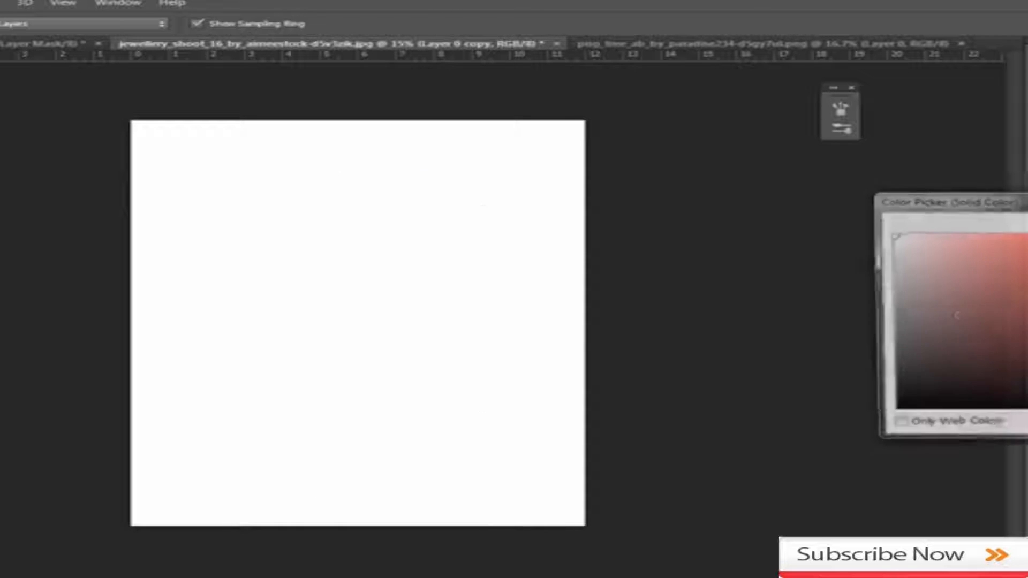
pyautogui.click(1027, 284)
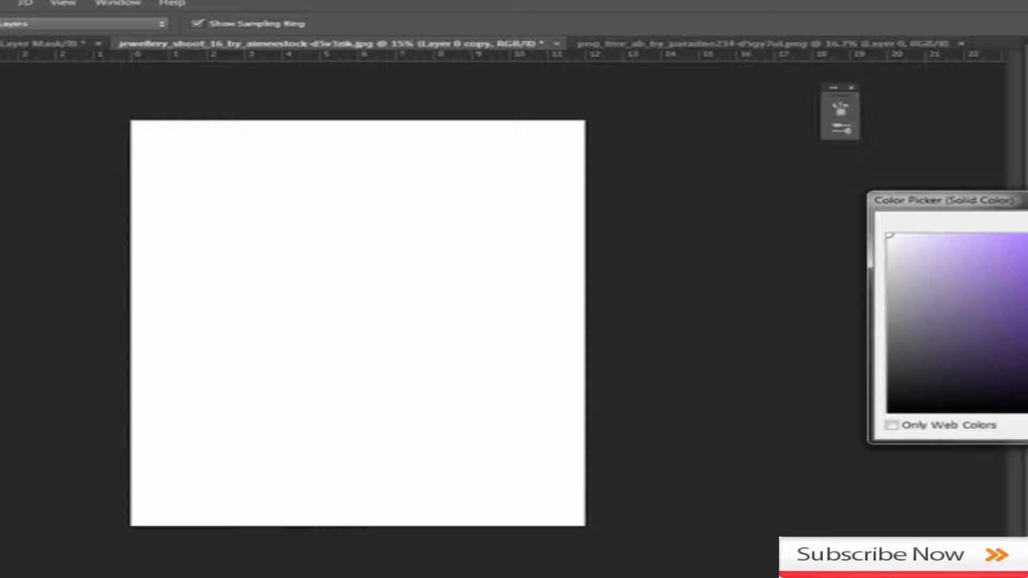
pyautogui.moveTo(1027, 284); pyautogui.dragTo(1027, 297)
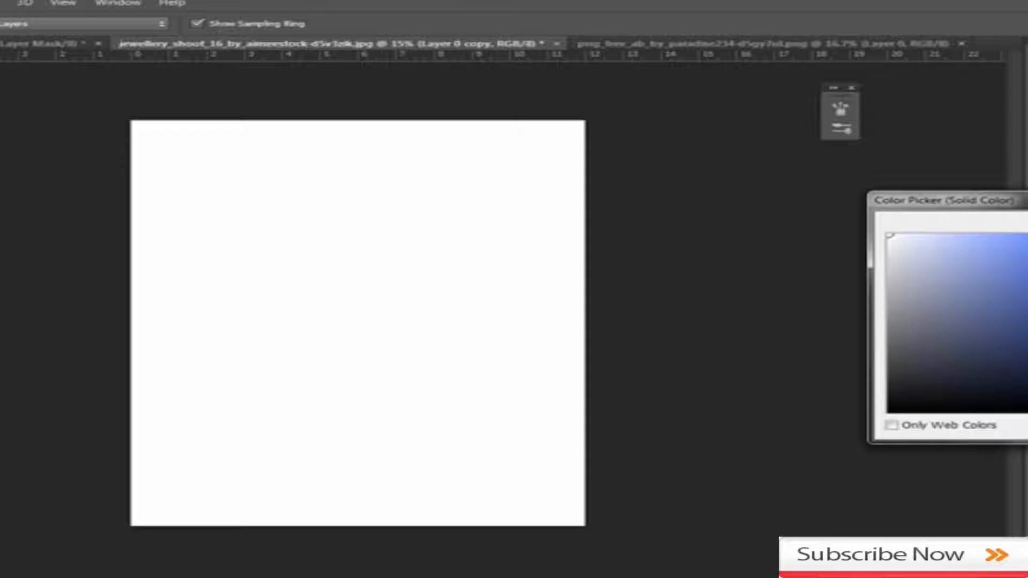
pyautogui.click(1027, 390)
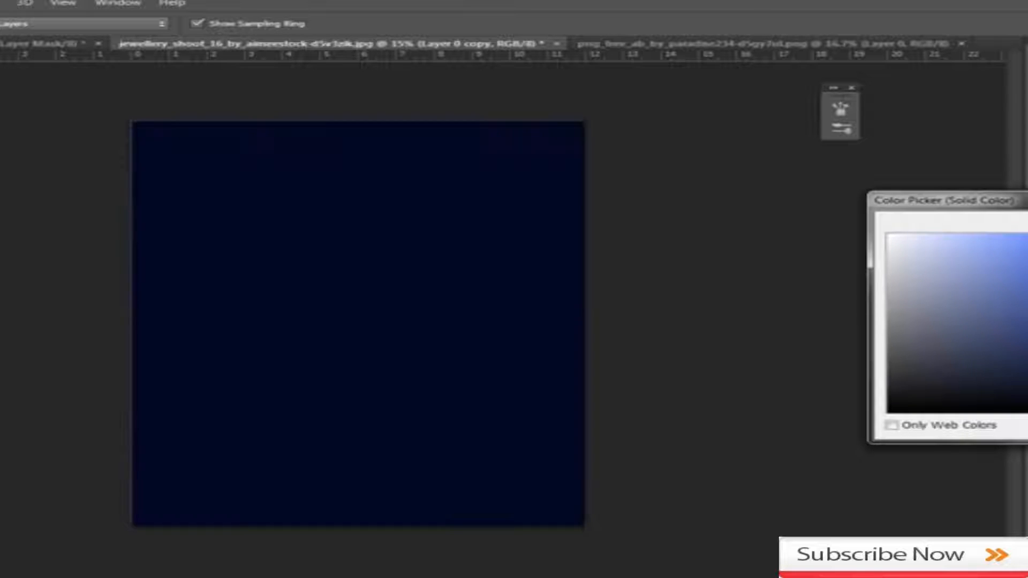
pyautogui.press('Return')
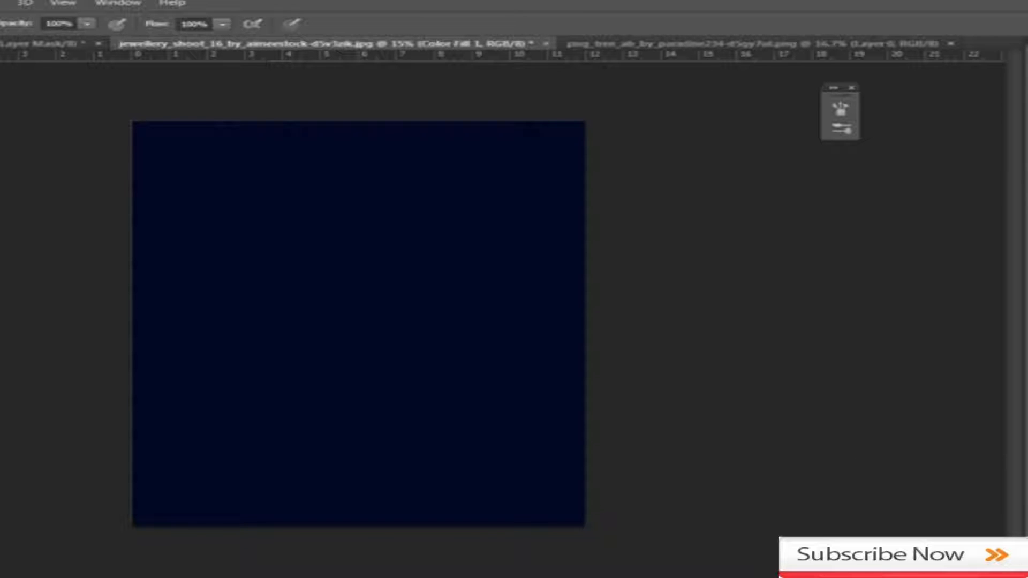
pyautogui.click(1027, 407)
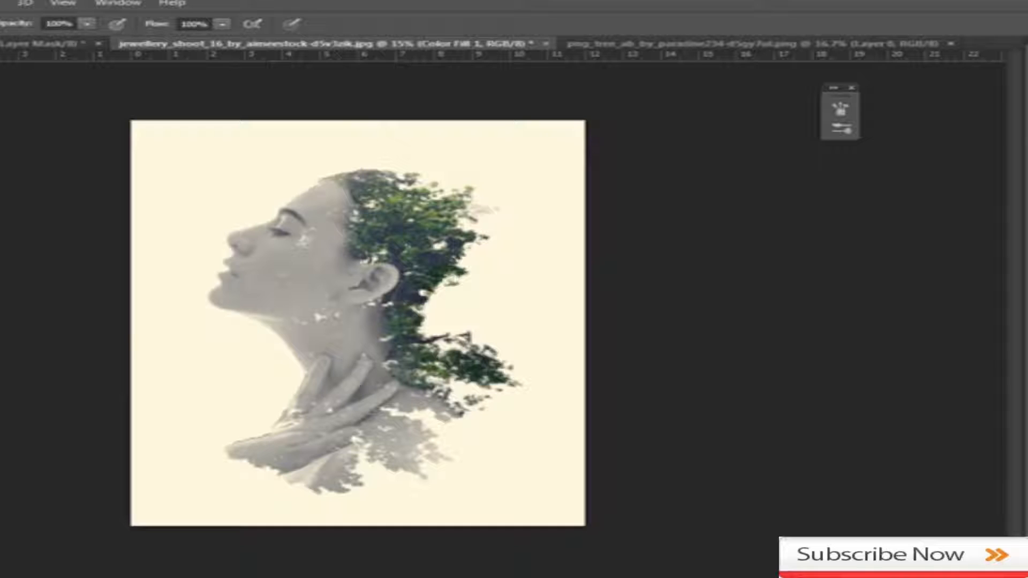
pyautogui.click(1027, 406)
pyautogui.click(1027, 429)
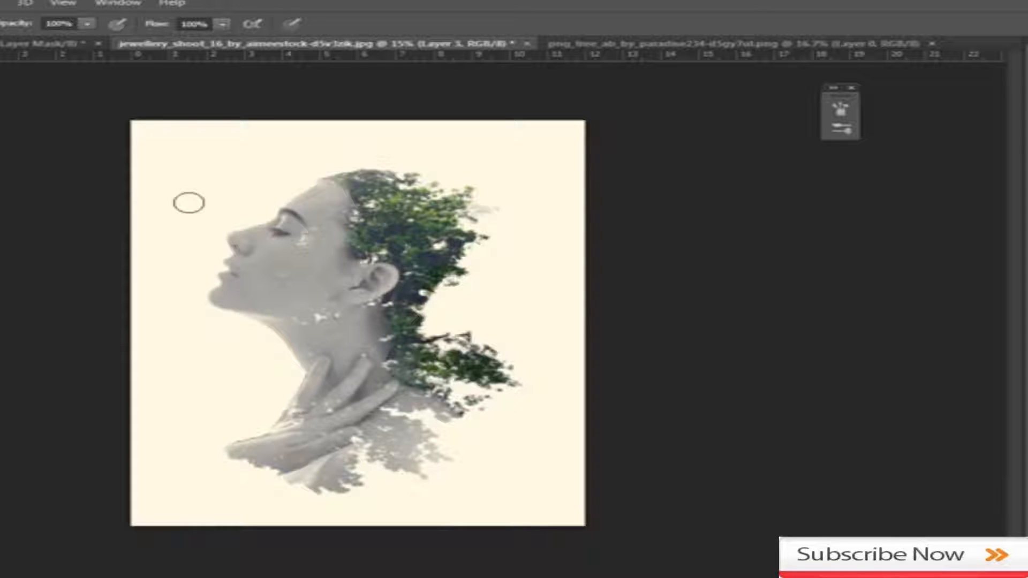
# Step: Paint a soft black vignette along all four canvas edges on a new layer, using a brush enlarged to several times its size
pyautogui.press(']')
pyautogui.press(']')
pyautogui.press(']')
pyautogui.press(']')
pyautogui.press(']')
pyautogui.press(']')
pyautogui.press(']')
pyautogui.press(']')
pyautogui.press(']')
pyautogui.press(']')
pyautogui.press(']')
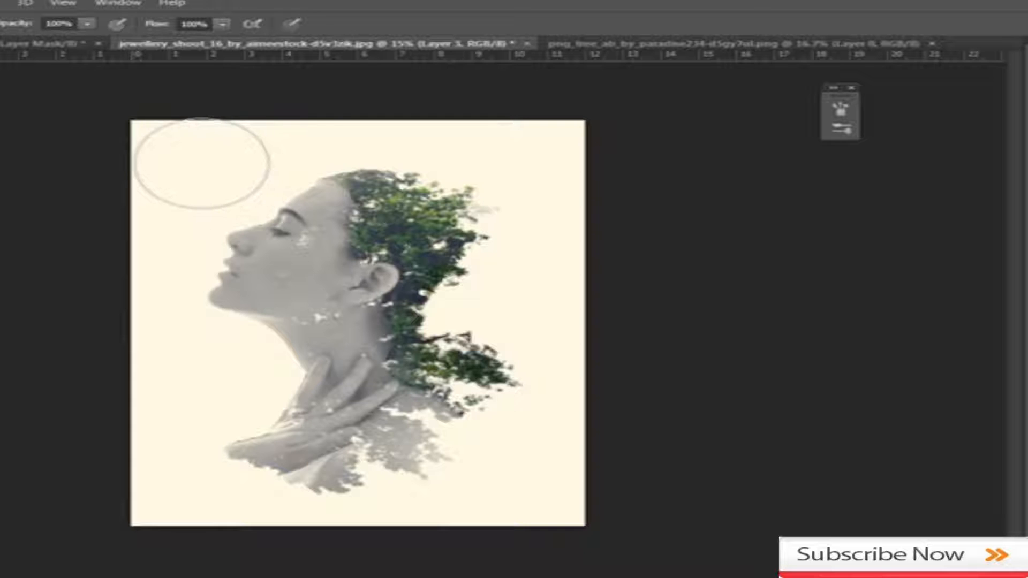
pyautogui.moveTo(201, 163)
pyautogui.mouseDown()
pyautogui.moveTo(155, 202)
pyautogui.moveTo(128, 555)
pyautogui.moveTo(201, 577)
pyautogui.mouseUp()
pyautogui.moveTo(665, 186)
pyautogui.mouseDown()
pyautogui.moveTo(716, 543)
pyautogui.moveTo(706, 577)
pyautogui.mouseUp()
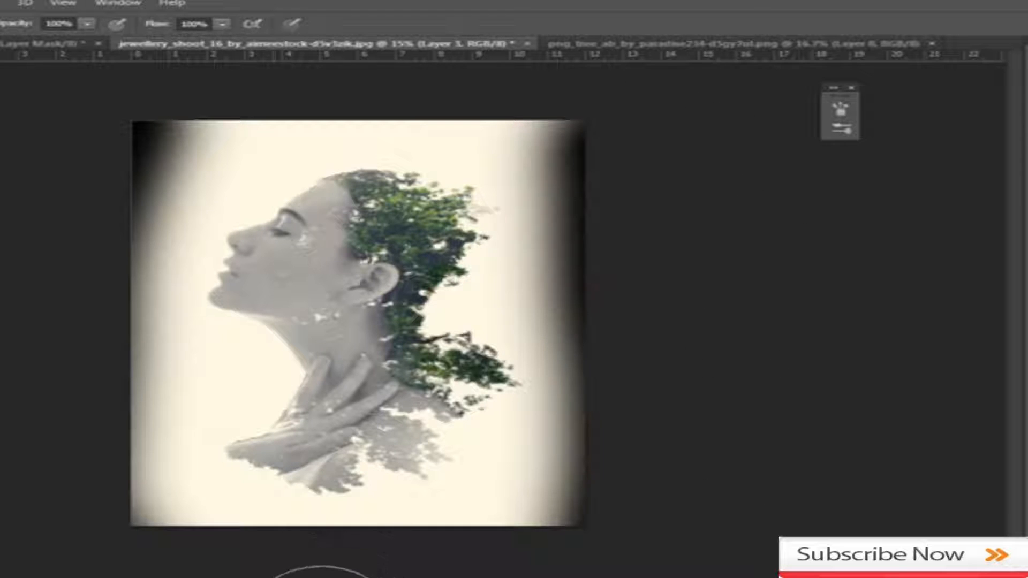
pyautogui.moveTo(321, 573); pyautogui.dragTo(514, 576)
pyautogui.moveTo(266, 127); pyautogui.dragTo(603, 128)
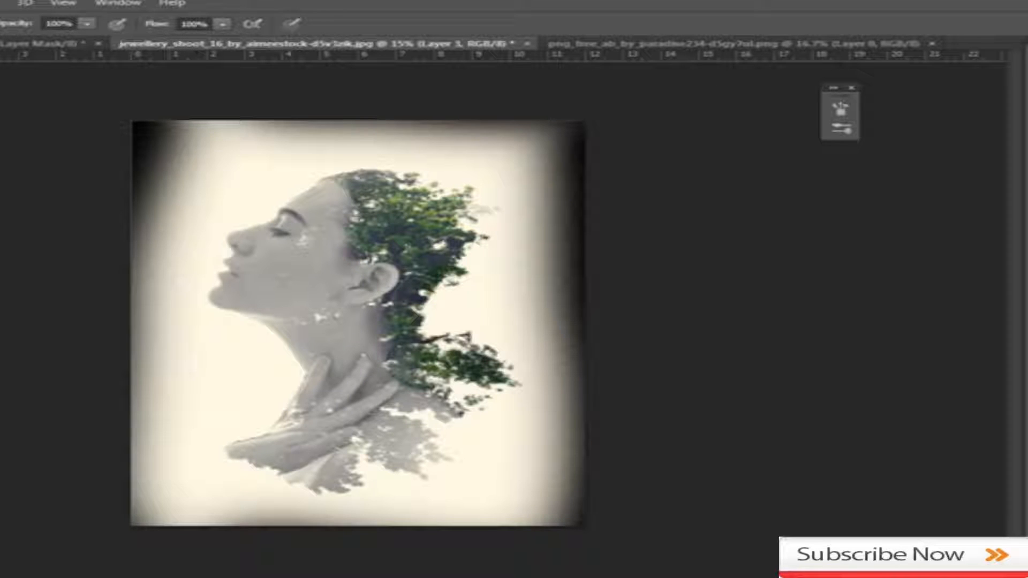
# Step: Lower the vignette layer's opacity until only a faint edge shadow remains, and compare the image with the layer hidden and shown
pyautogui.moveTo(1027, 73)
pyautogui.mouseDown()
pyautogui.moveTo(977, 74)
pyautogui.moveTo(988, 73)
pyautogui.mouseUp()
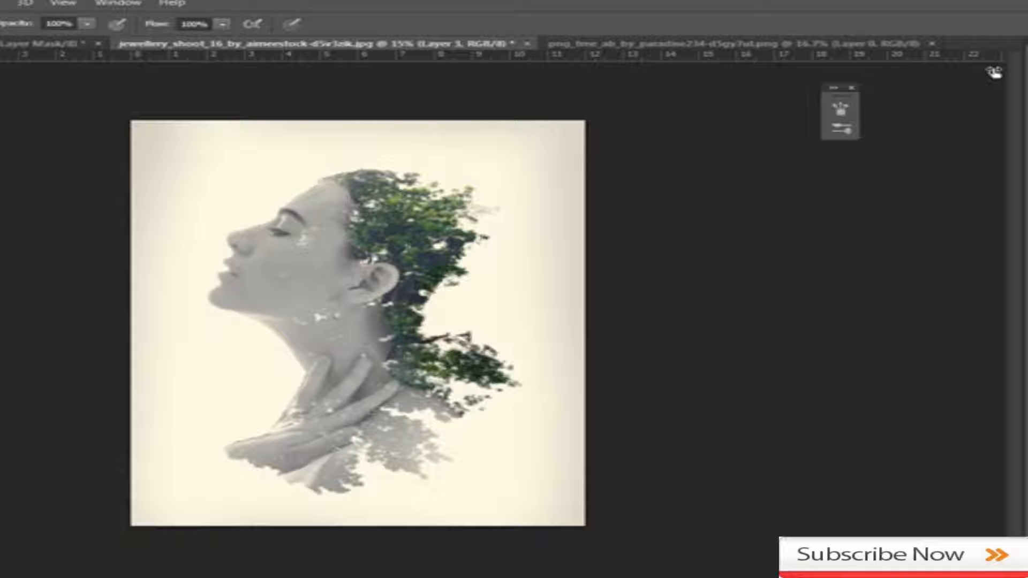
pyautogui.click(1026, 268)
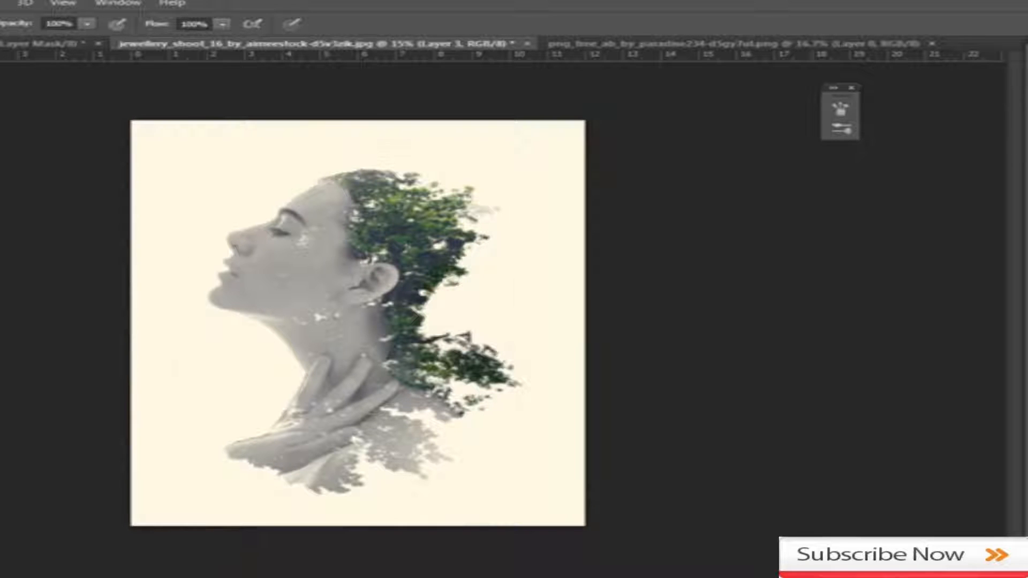
pyautogui.click(1026, 268)
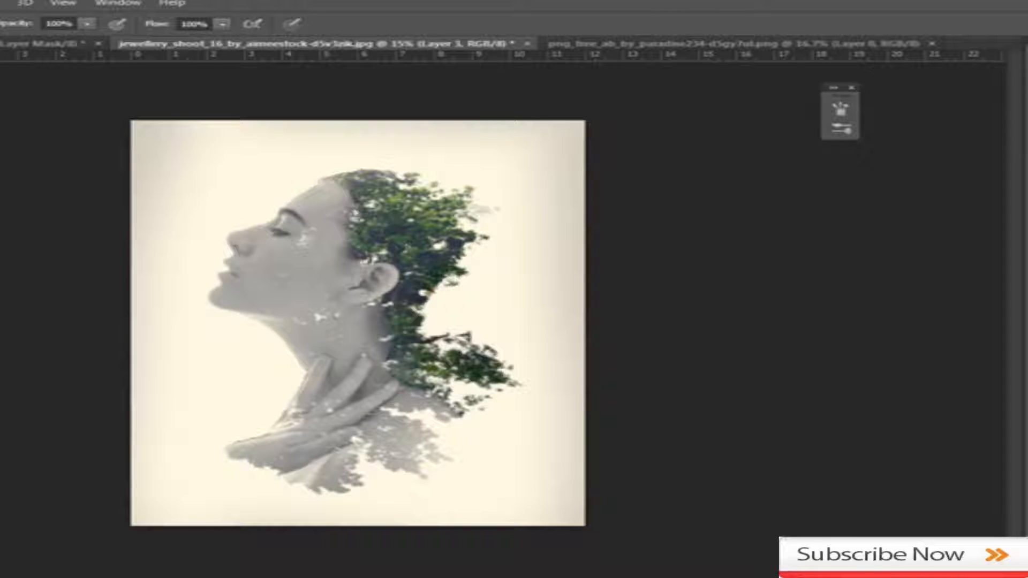
pyautogui.scroll(-6, 740, 263)
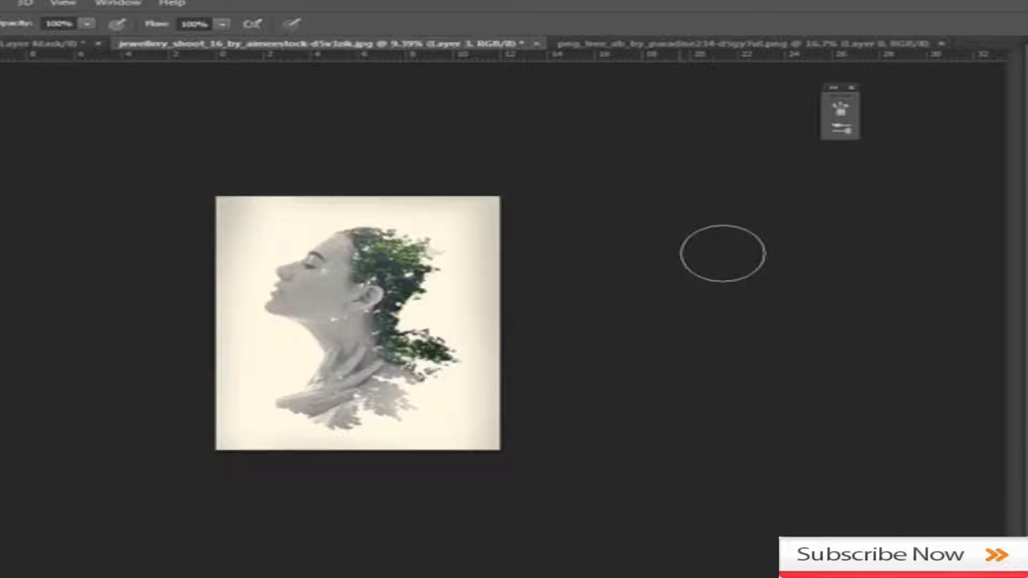
pyautogui.hotkey('ctrl', '0')
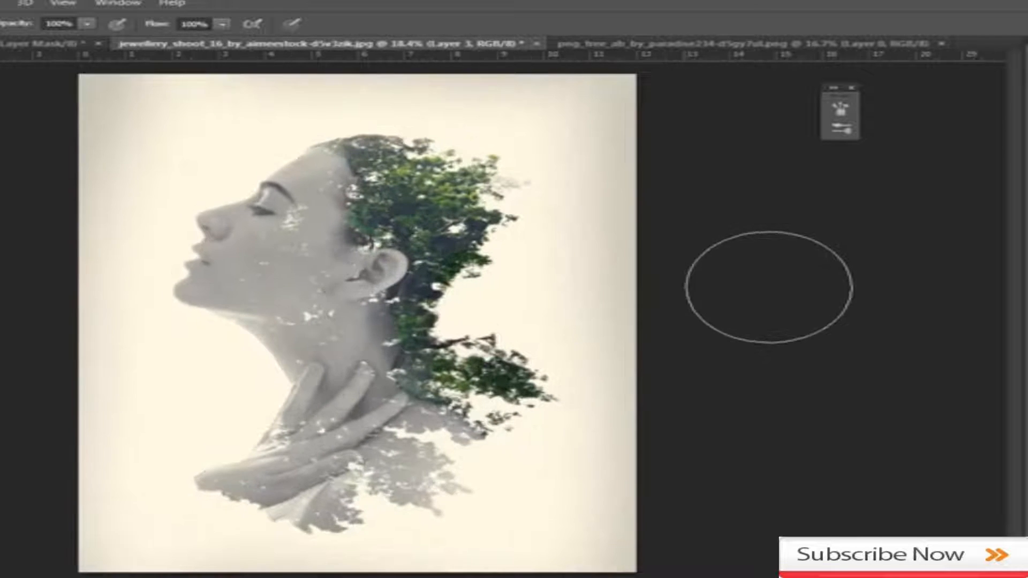